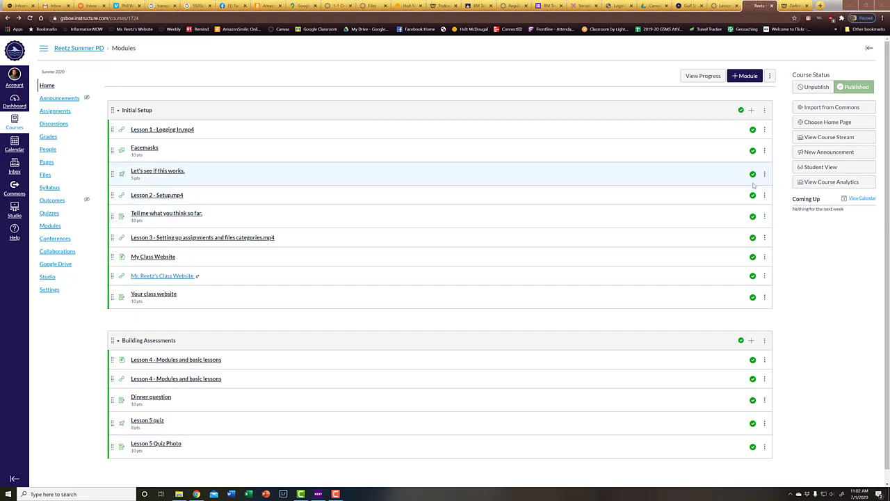
Step: Enter student view and post a reply in the Facemasks discussion saying you don't wear them because they fog your glasses and feel claustrophobic
click(817, 168)
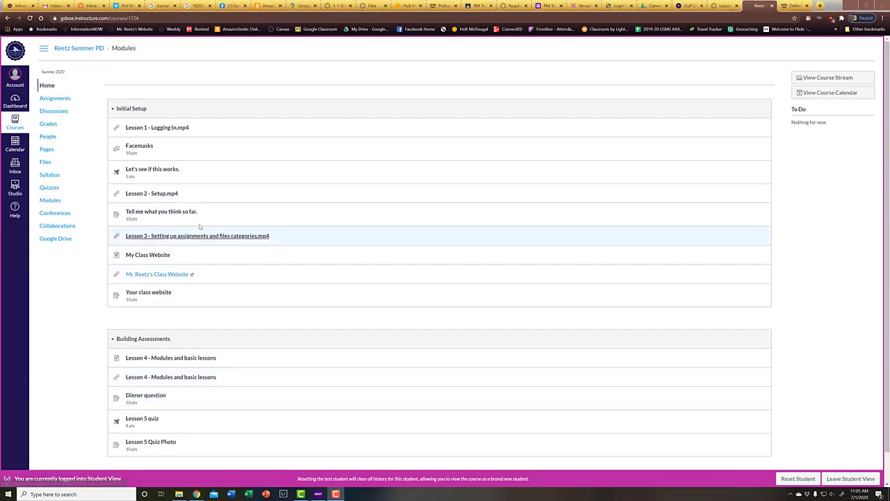
click(139, 147)
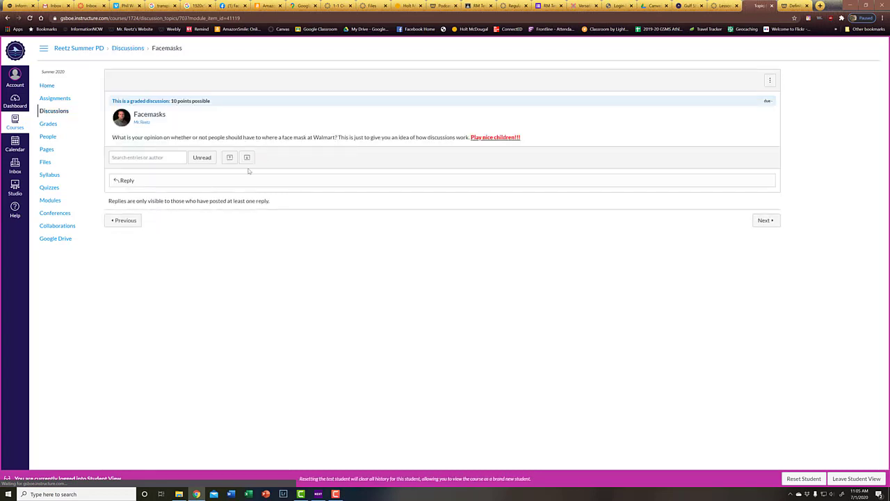
click(191, 180)
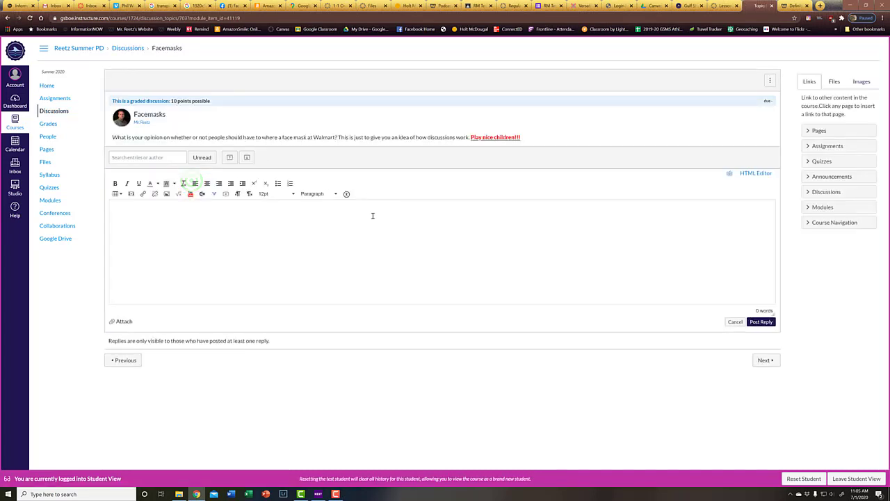
click(372, 216)
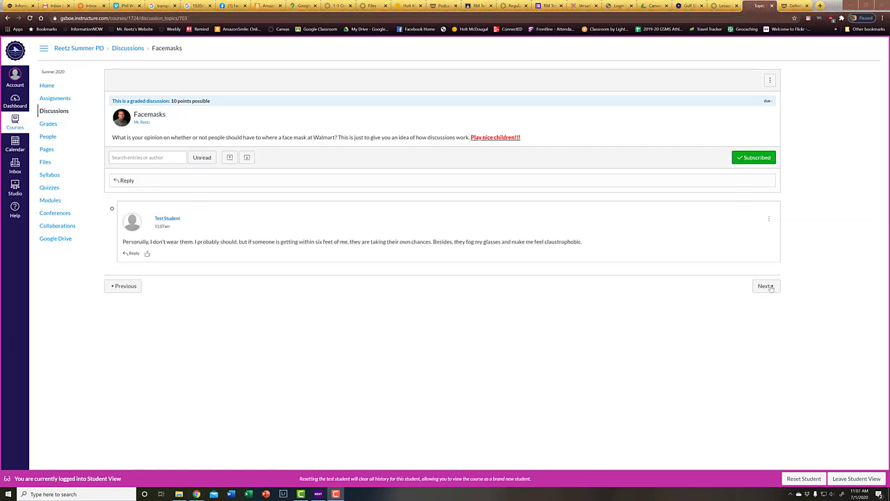
Step: Start the Lesson 5 quiz from the course home page and answer True to question 1
click(79, 49)
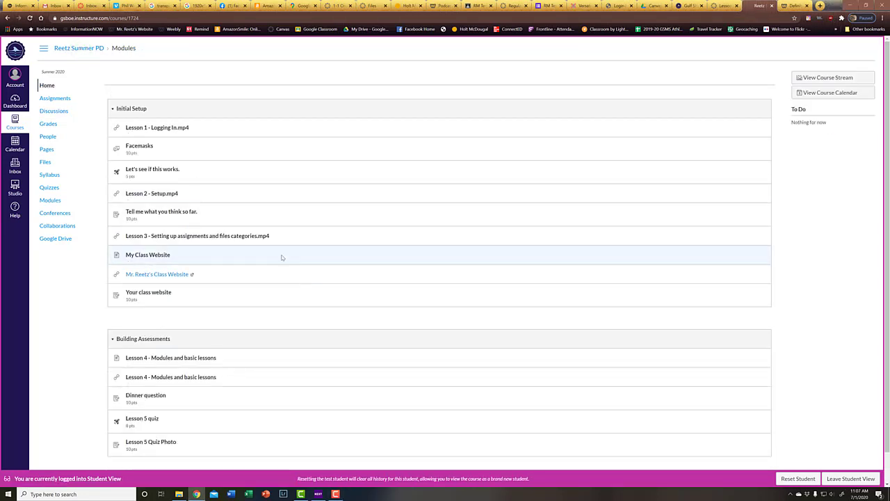
scroll(243, 324, down, 1)
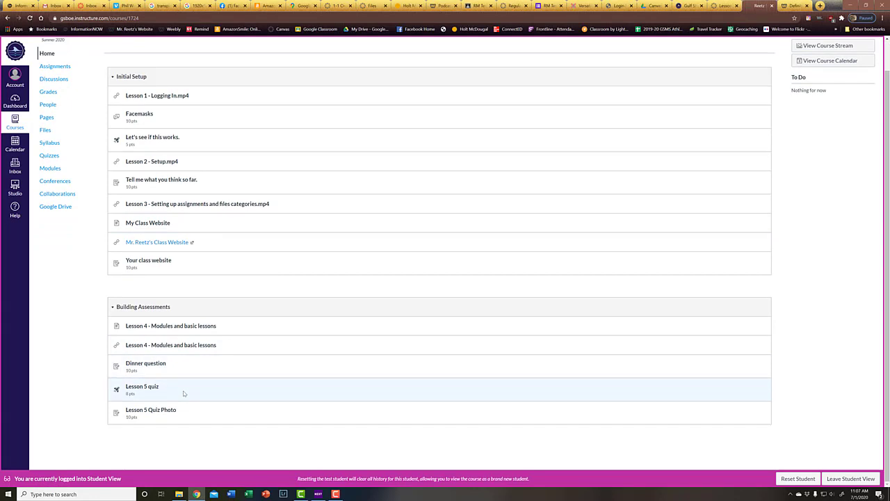
click(137, 389)
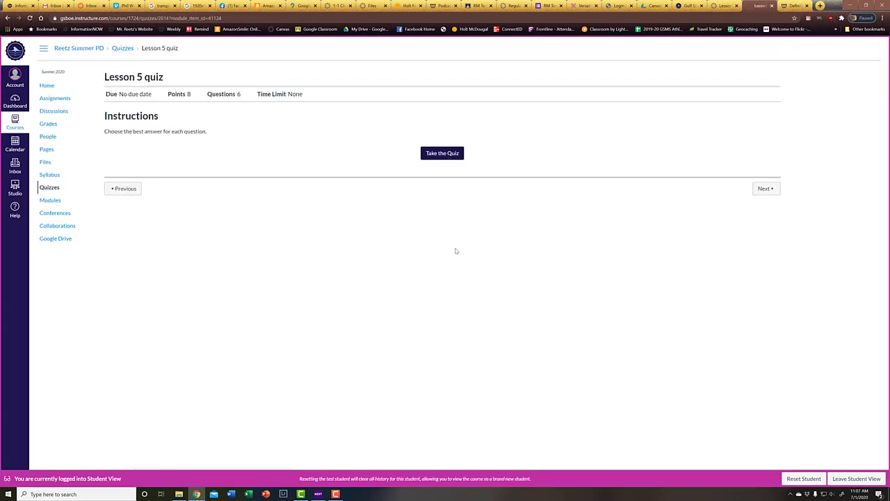
click(443, 153)
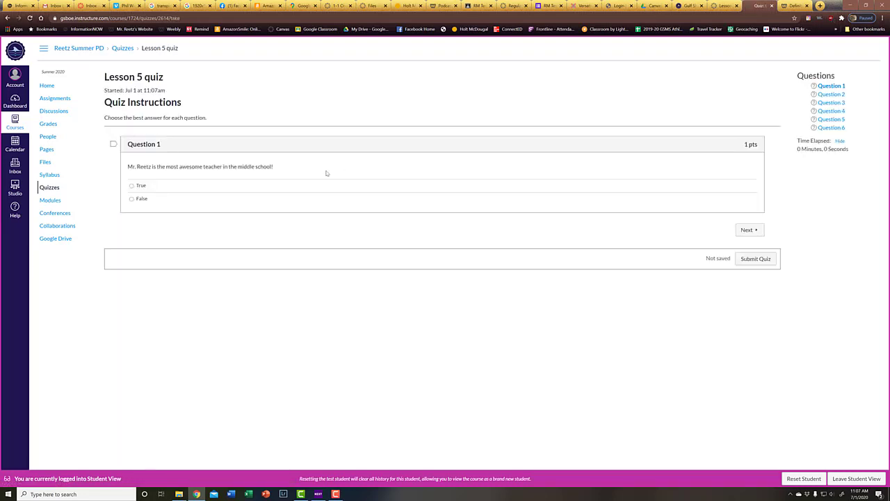
click(131, 187)
click(745, 231)
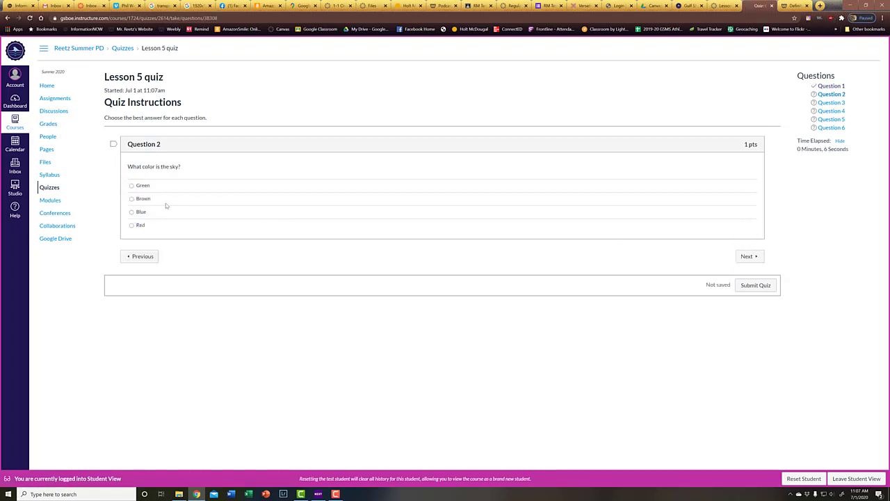
Step: Answer Brown for the sky's color in question 2 and enter a teacher's last name in question 3
click(131, 199)
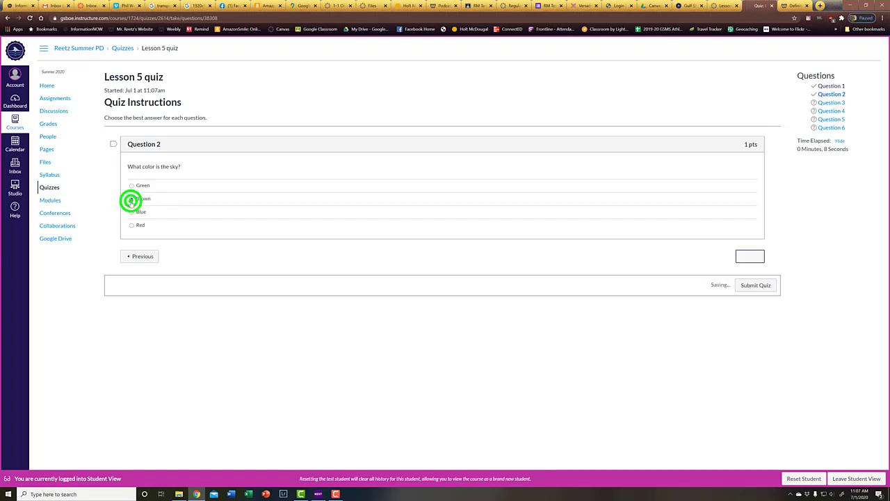
click(746, 256)
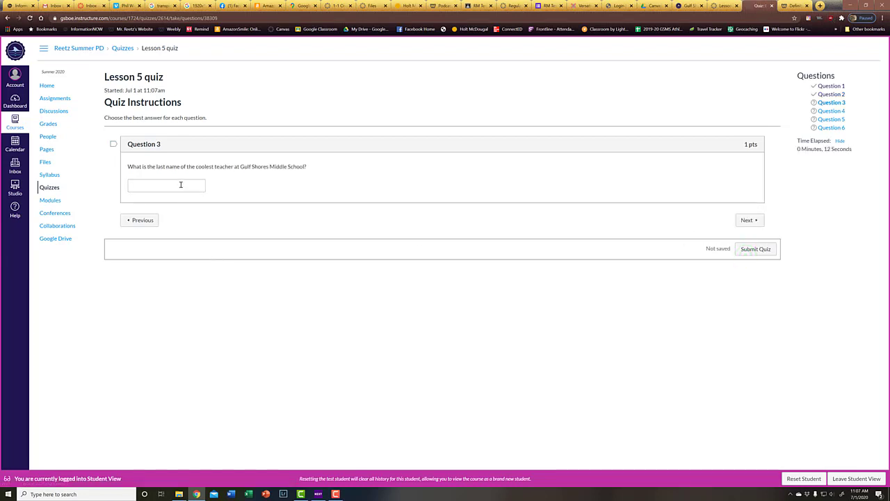
click(180, 184)
click(747, 219)
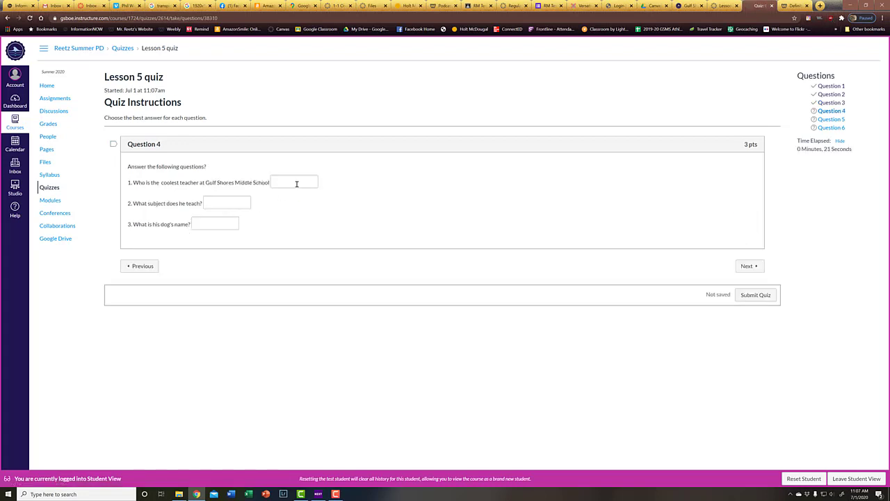
Step: Fill in question 4's blanks with the teacher's last name, Math as the subject and Radar as the dog's name
click(296, 184)
key(Tab)
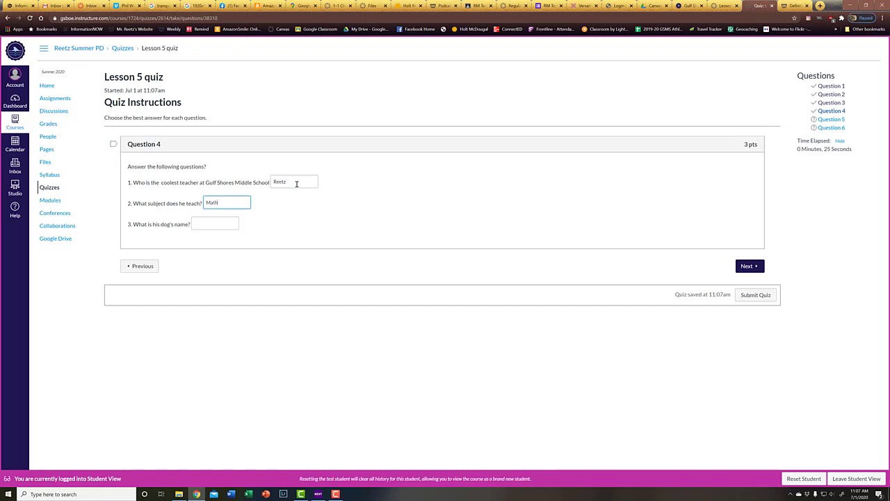
key(Tab)
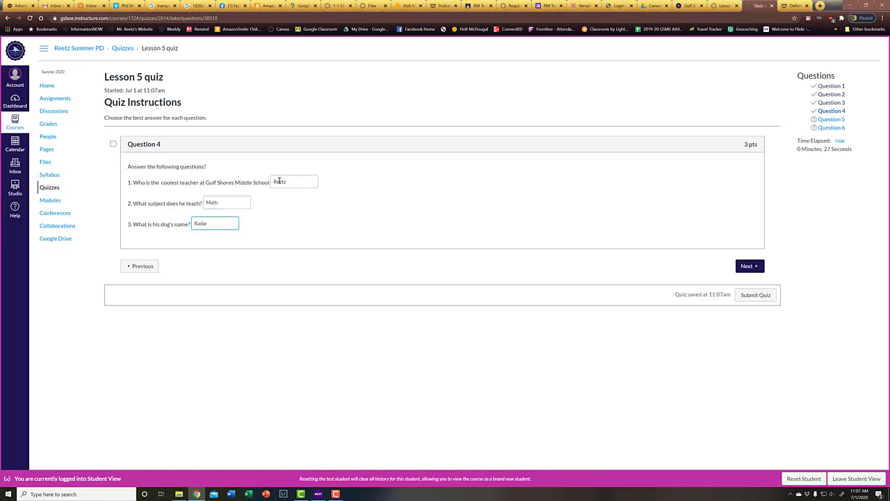
click(751, 266)
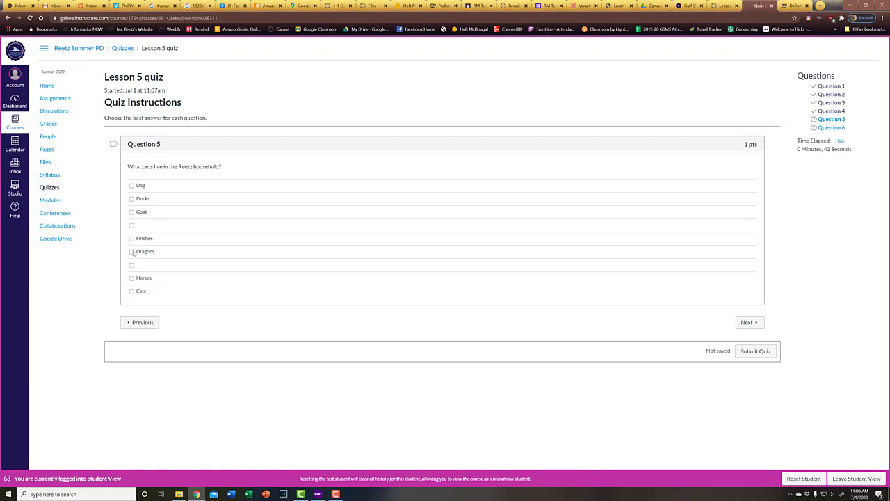
Step: Select Dog, Ducks, Finches, Dragons and Cats as the household pets in question 5
click(131, 185)
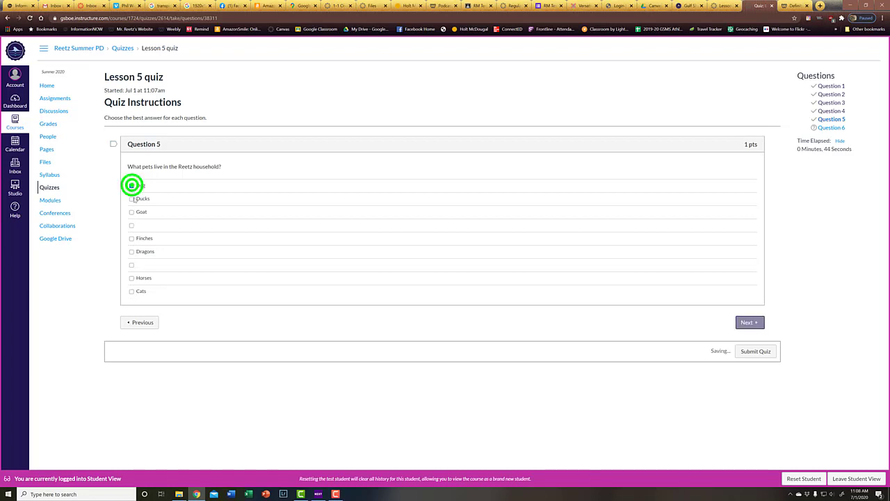
click(131, 198)
click(131, 238)
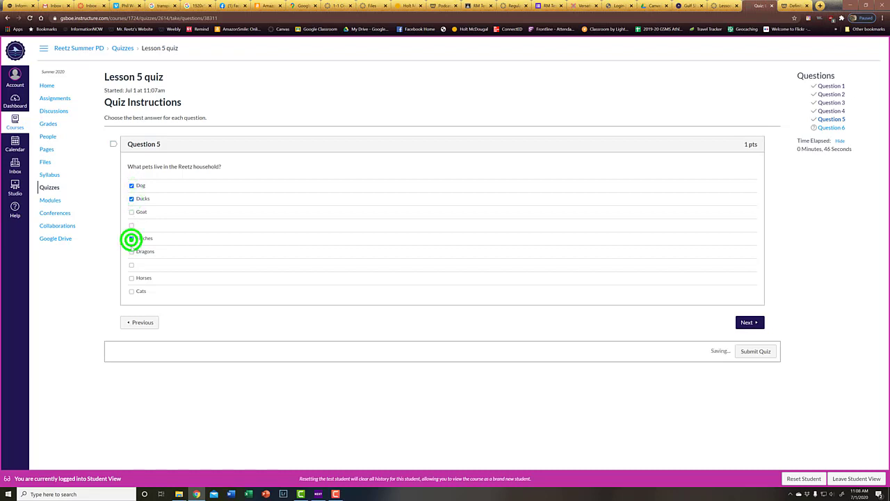
click(131, 252)
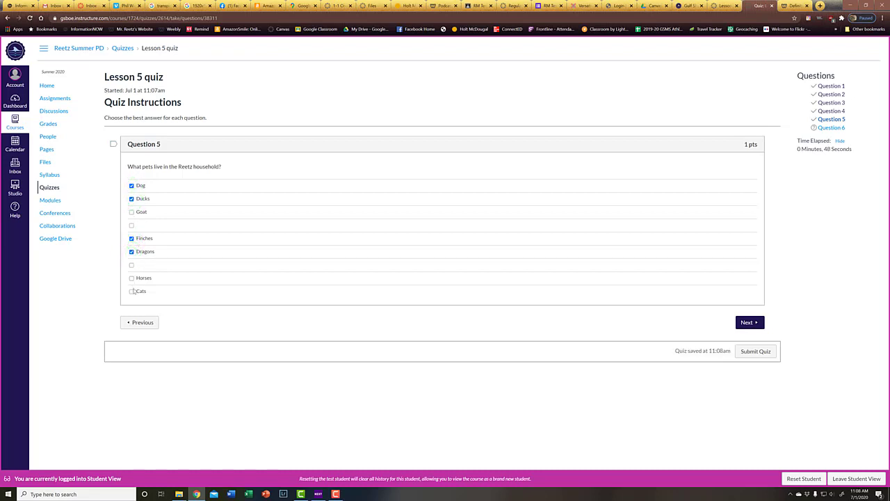
click(132, 292)
Step: Match question 6's definitions, in order, to Numerical Expression, Order of Operation, Commutative Property and Associative Property, and submit the quiz
click(743, 324)
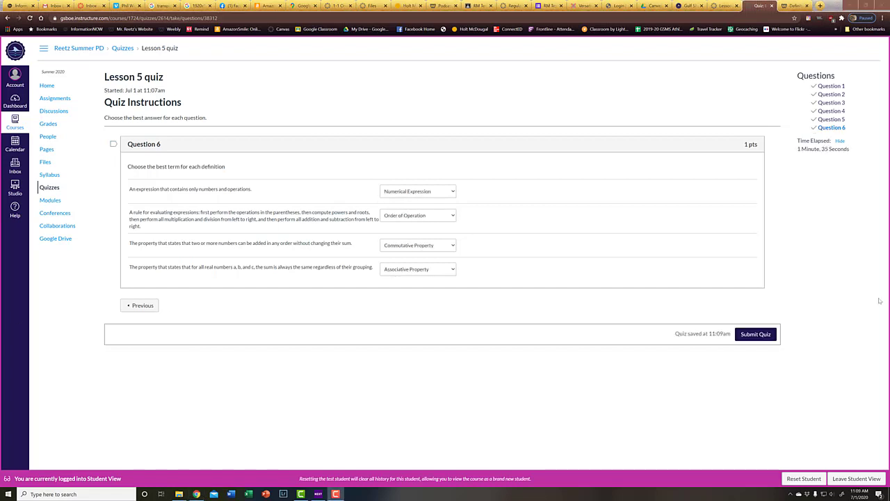
click(761, 335)
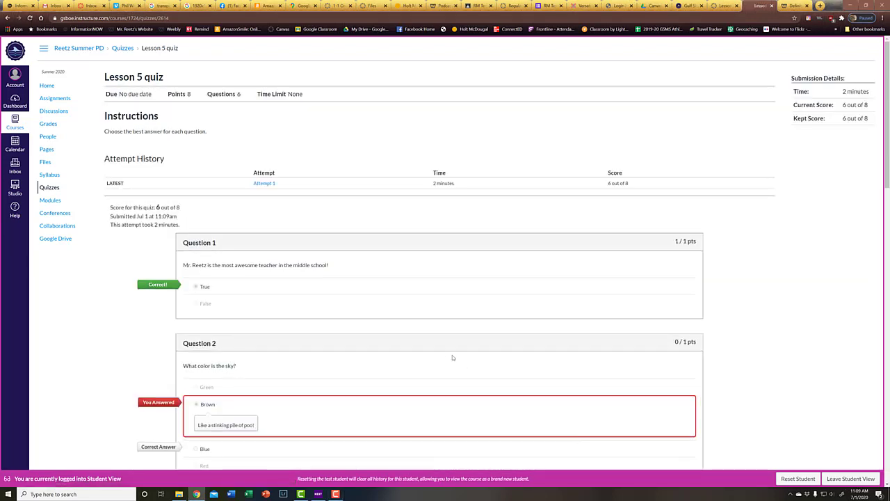
Step: Review the submitted Lesson 5 quiz, checking the feedback on each question and the overall score
scroll(452, 356, down, 1)
scroll(452, 358, down, 1)
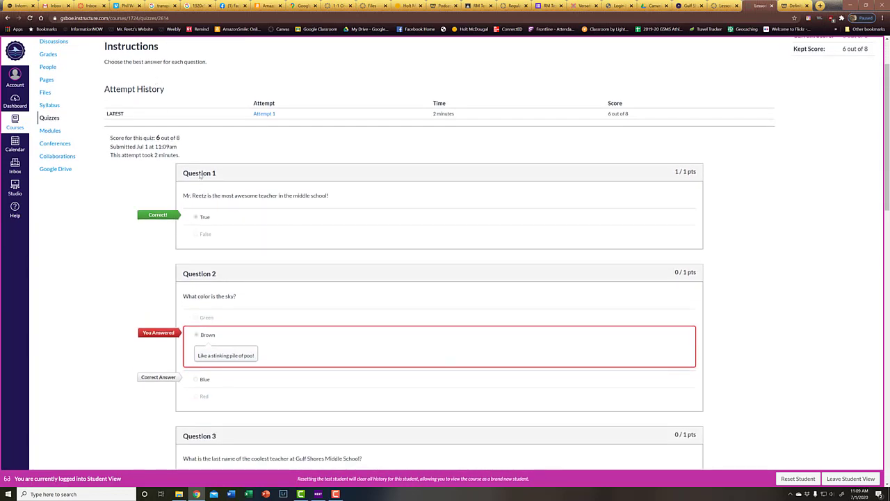
scroll(185, 325, down, 4)
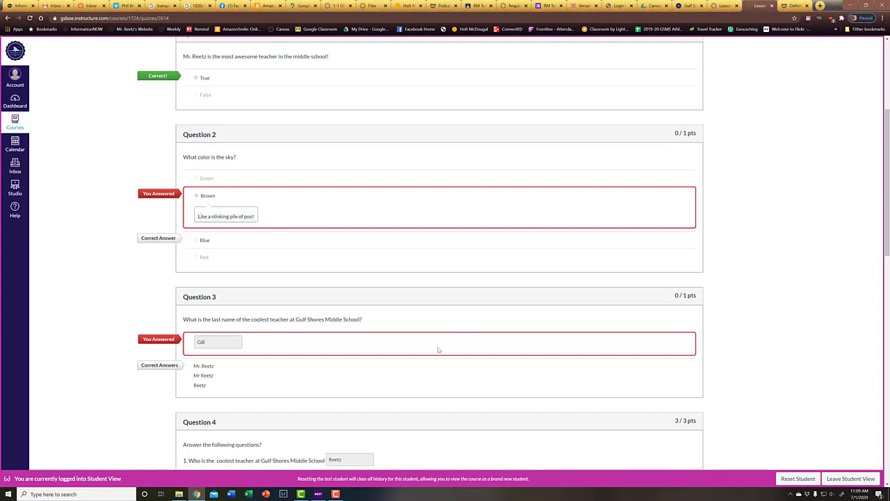
scroll(436, 351, down, 2)
scroll(434, 351, down, 4)
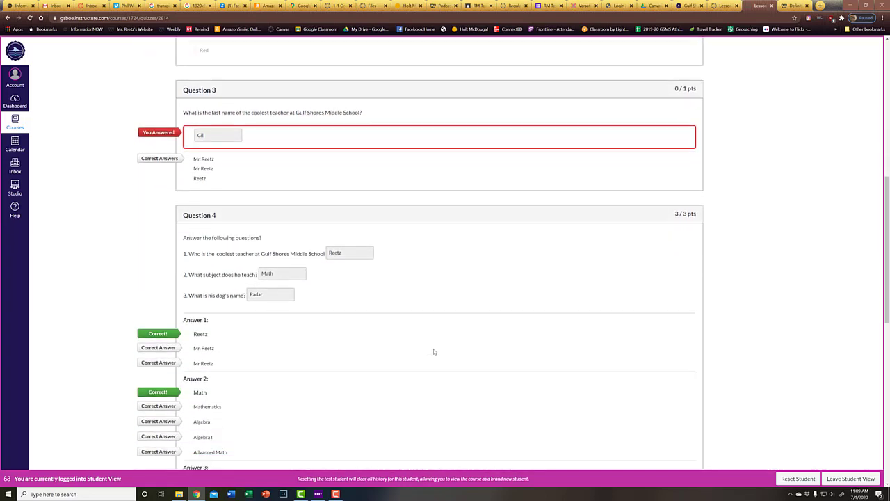
scroll(433, 351, down, 4)
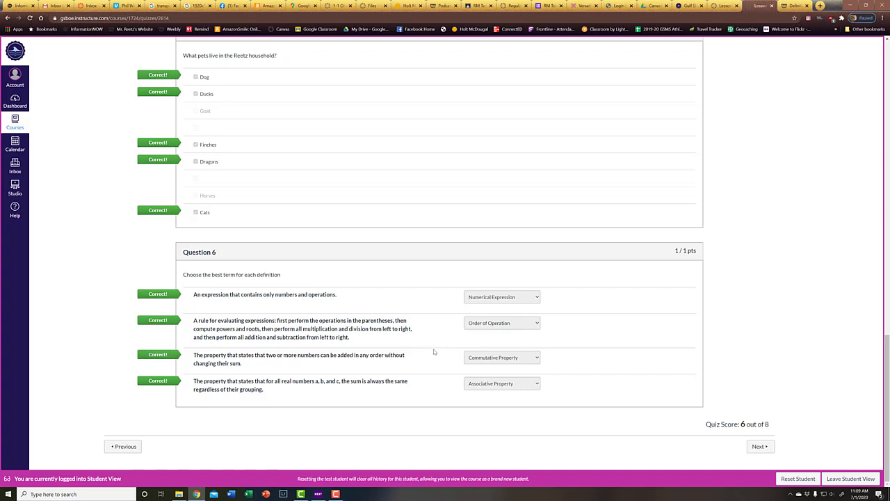
scroll(434, 351, up, 20)
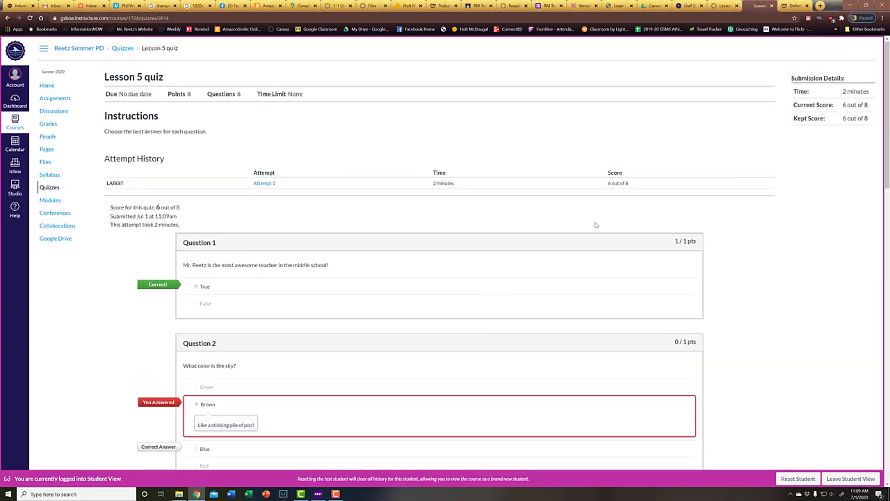
triple_click(605, 184)
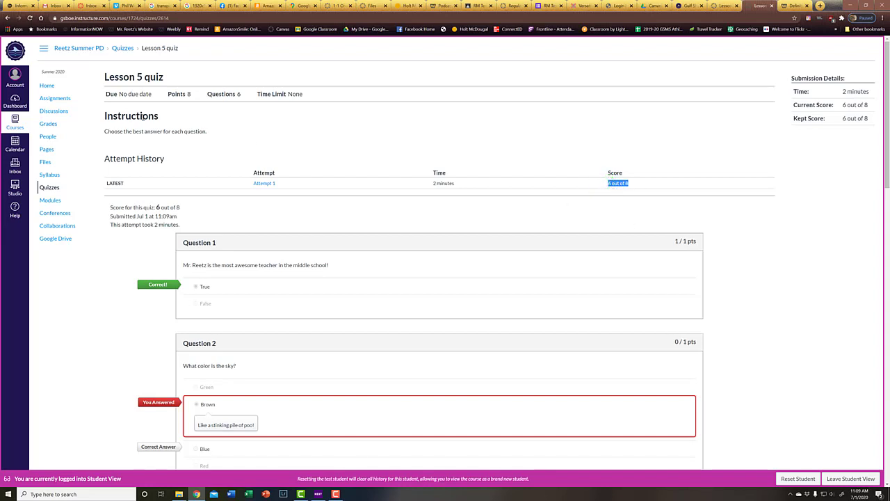
scroll(440, 236, down, 15)
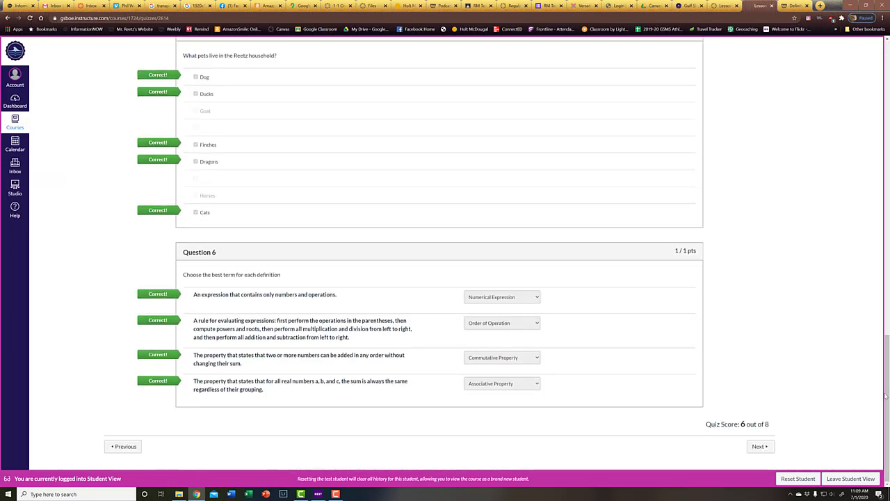
scroll(854, 142, up, 8)
scroll(848, 105, up, 4)
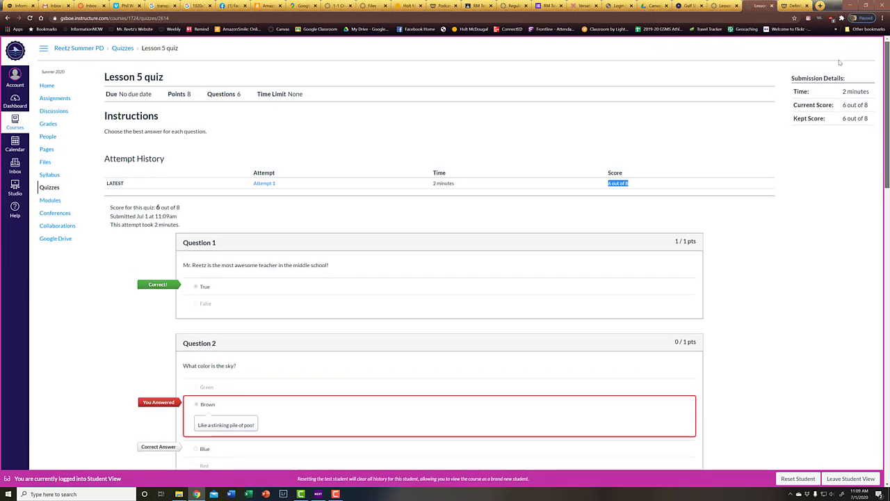
scroll(836, 201, down, 12)
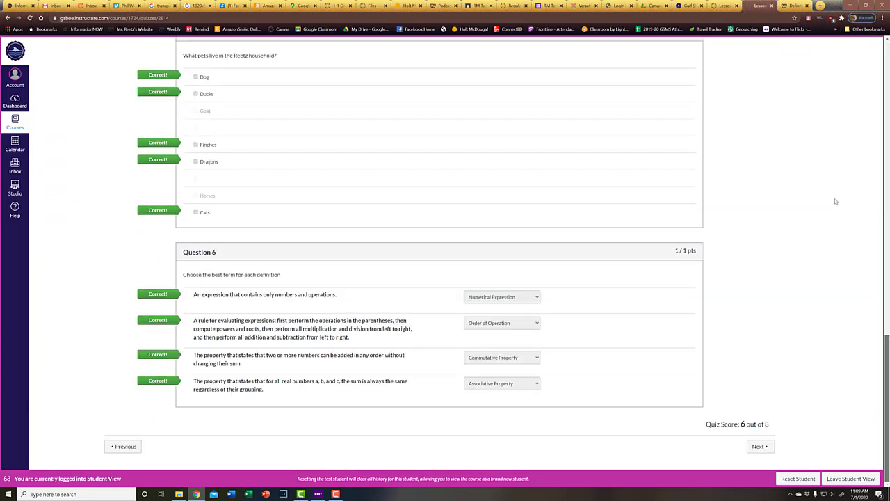
Step: Continue to the Lesson 5 Quiz Photo assignment, then leave student view and open the course gradebook
click(759, 447)
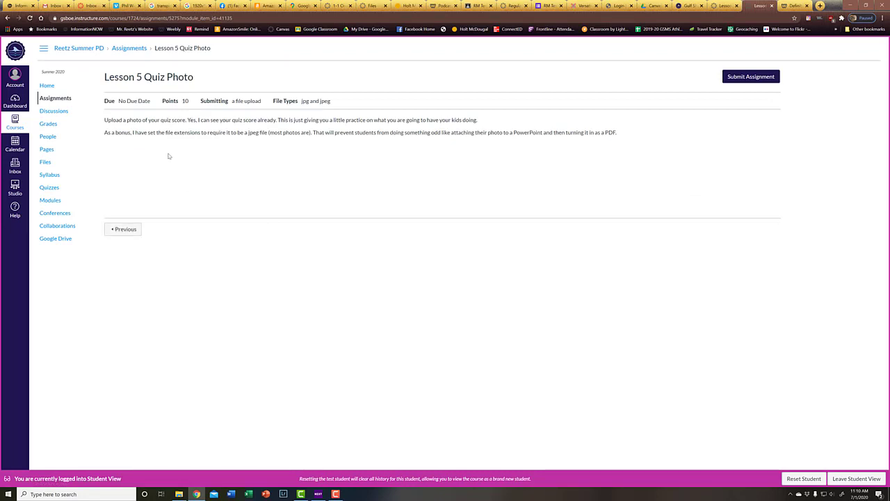
click(863, 481)
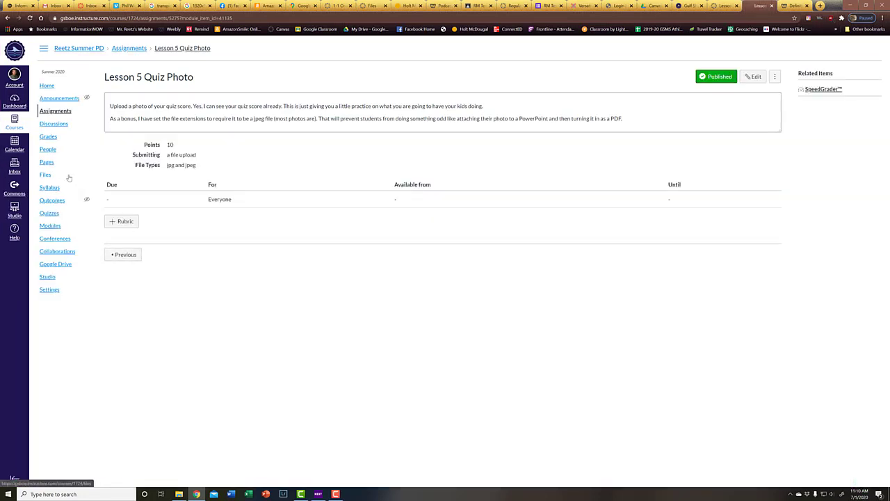
click(49, 137)
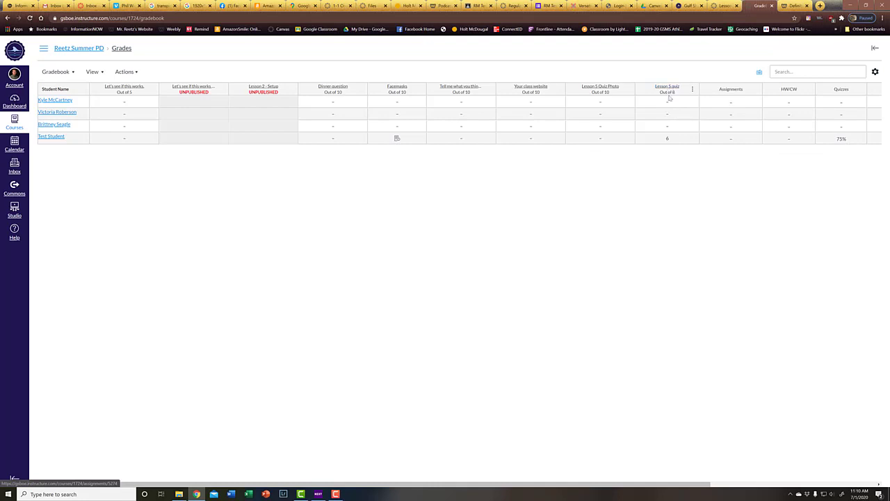
Step: Change the Lesson 5 quiz column in the gradebook so its grades are entered as percentages
click(693, 92)
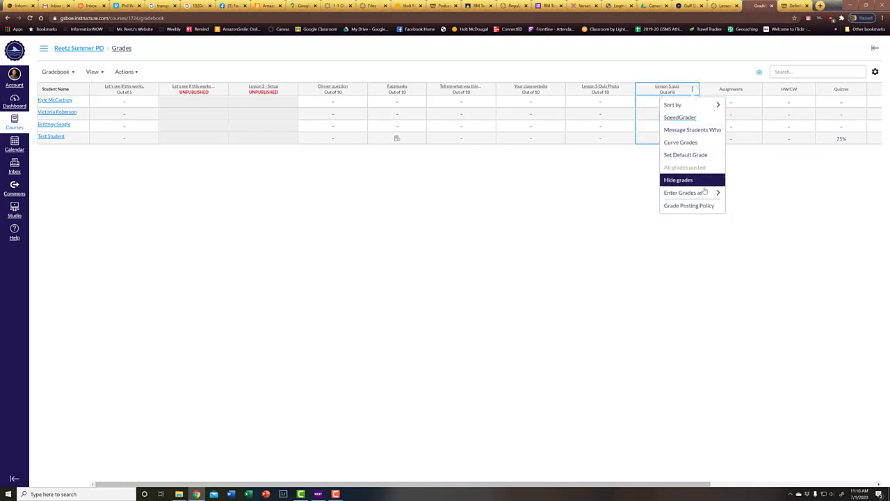
mouse_move(710, 193)
click(745, 208)
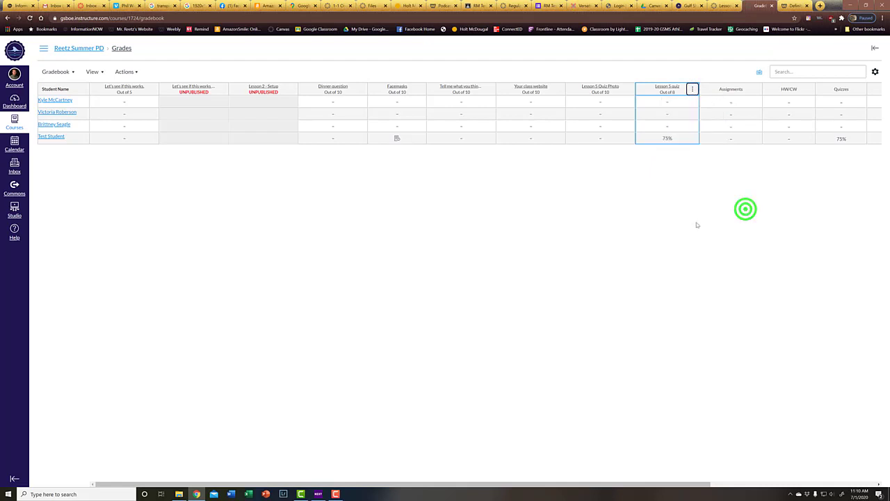
click(666, 149)
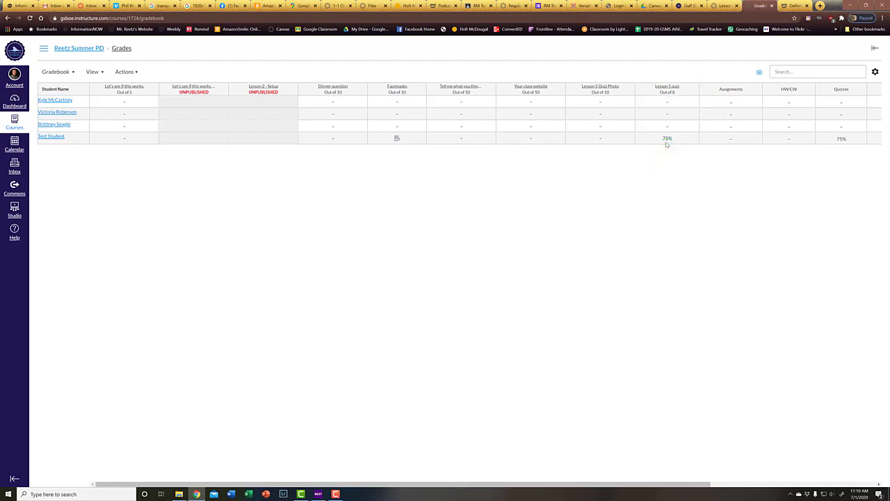
Step: View the Test Student's Facemasks submission details in the gradebook and close them
click(397, 140)
click(395, 173)
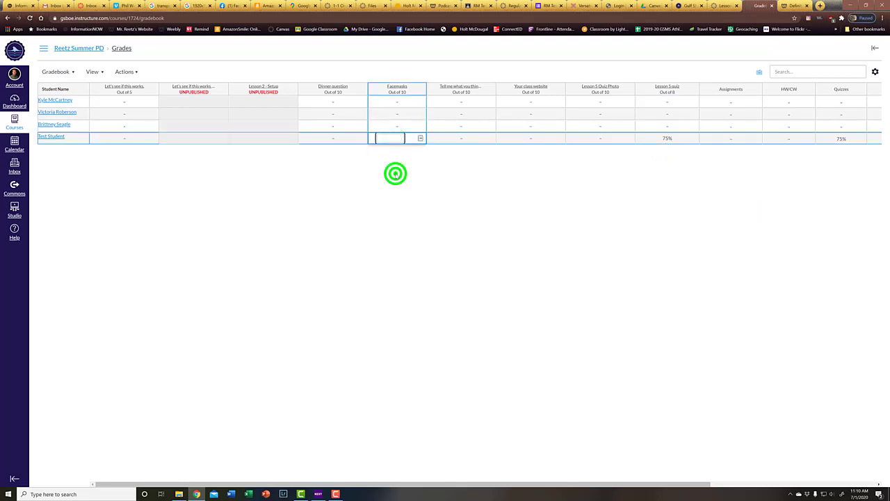
click(399, 140)
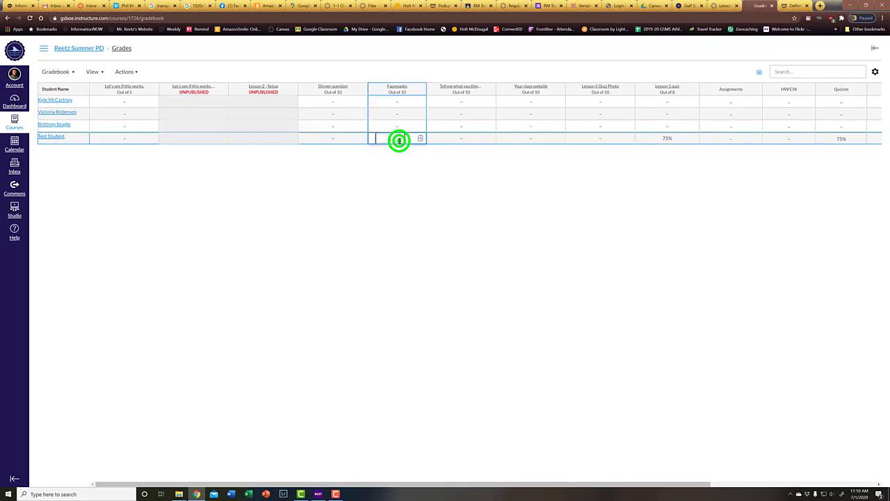
click(420, 138)
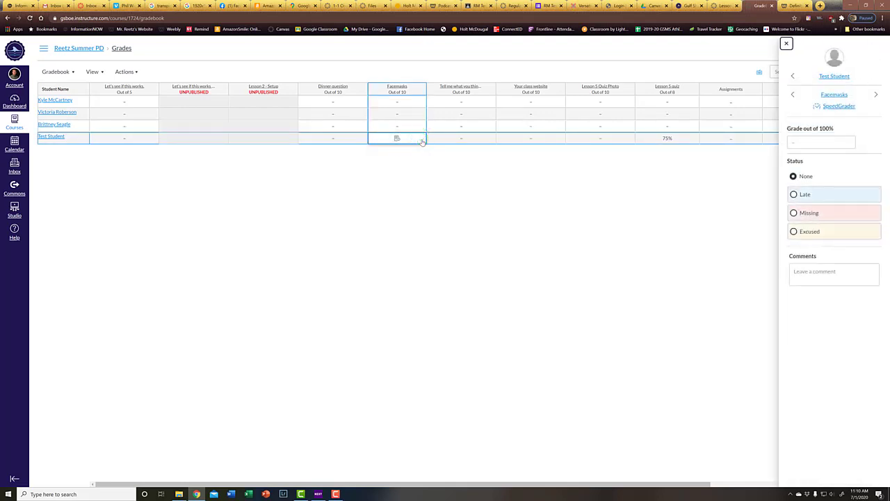
click(449, 190)
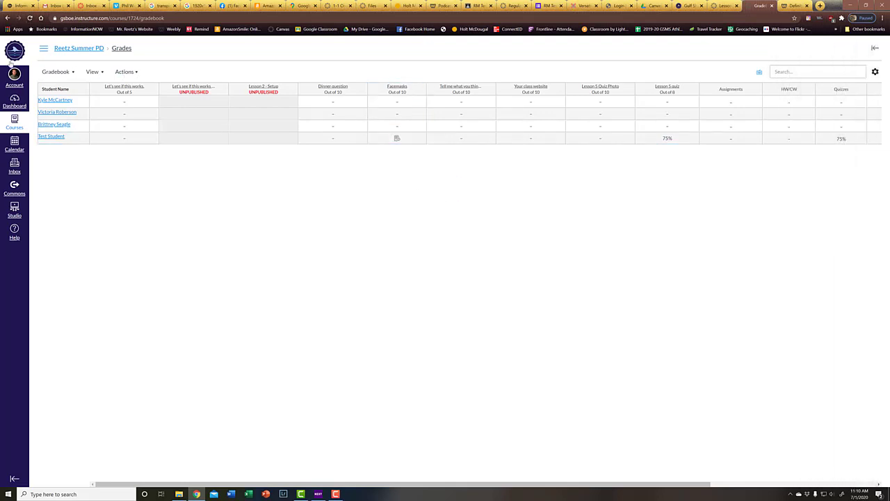
Step: Open the Facemasks discussion from the course home page and launch SpeedGrader for it
click(79, 49)
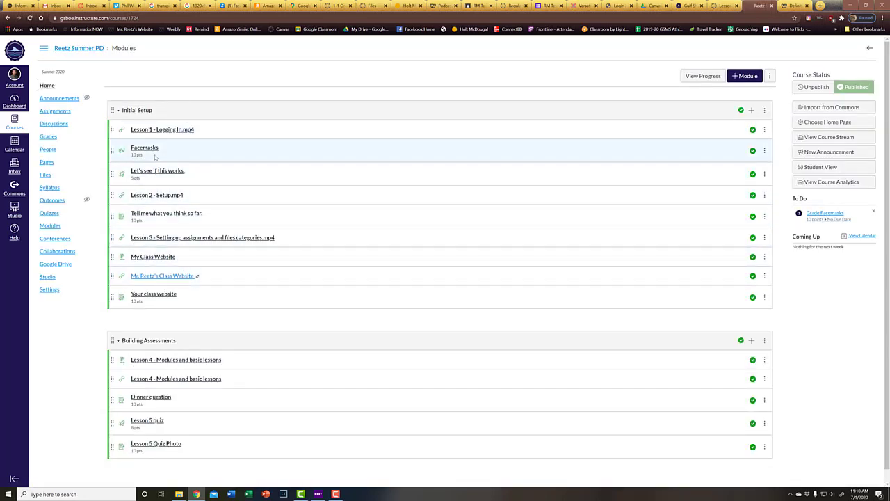
scroll(154, 159, down, 1)
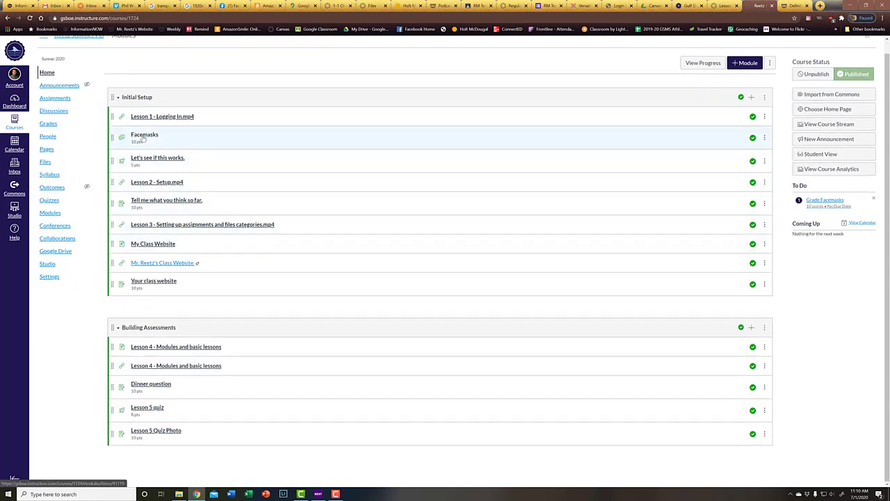
click(763, 139)
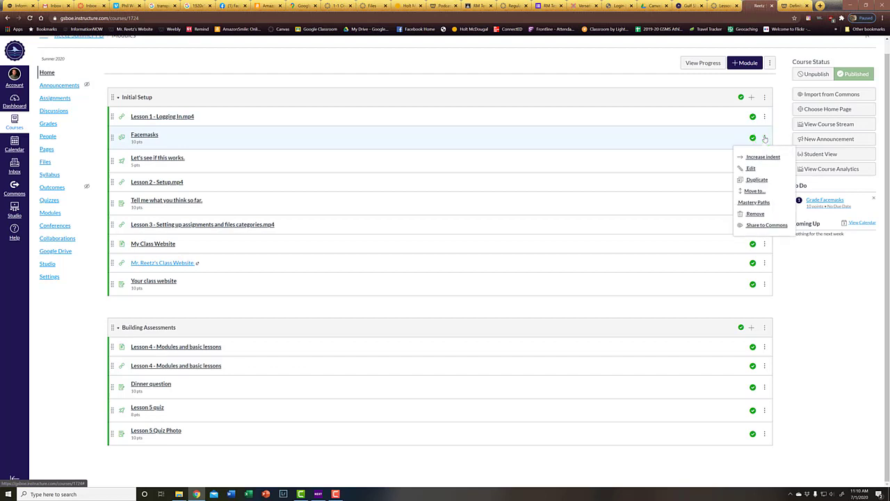
click(144, 134)
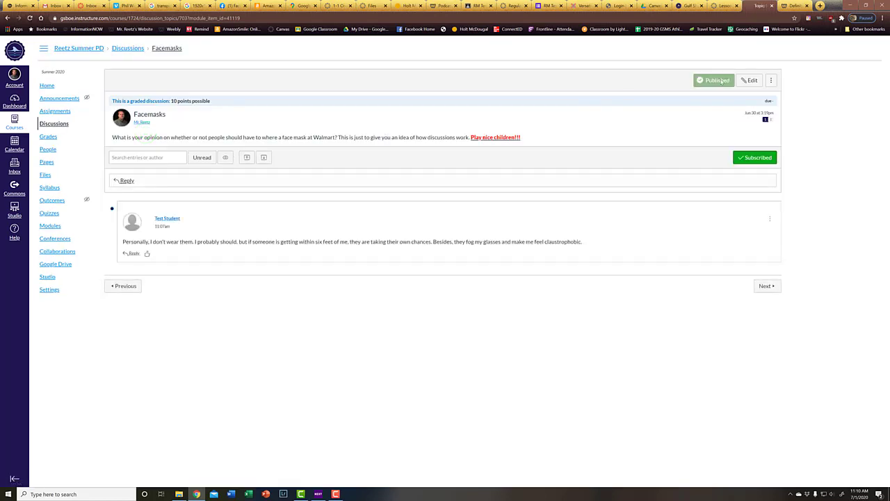
click(771, 81)
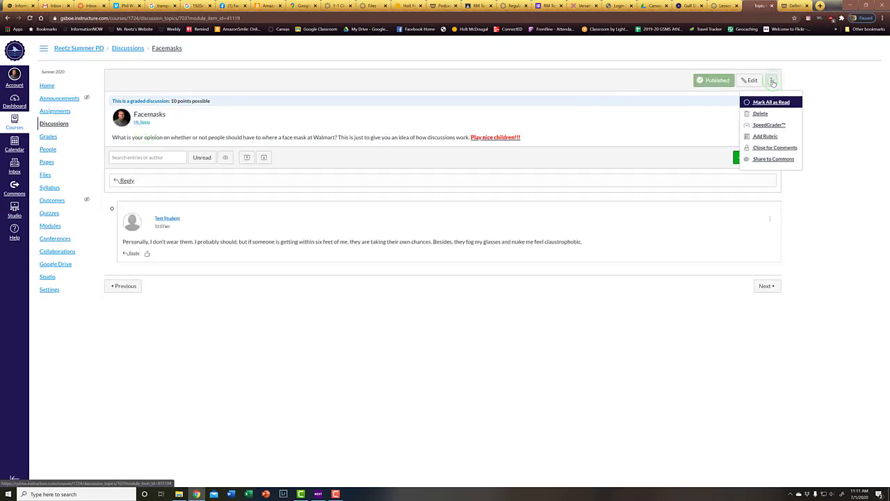
click(764, 125)
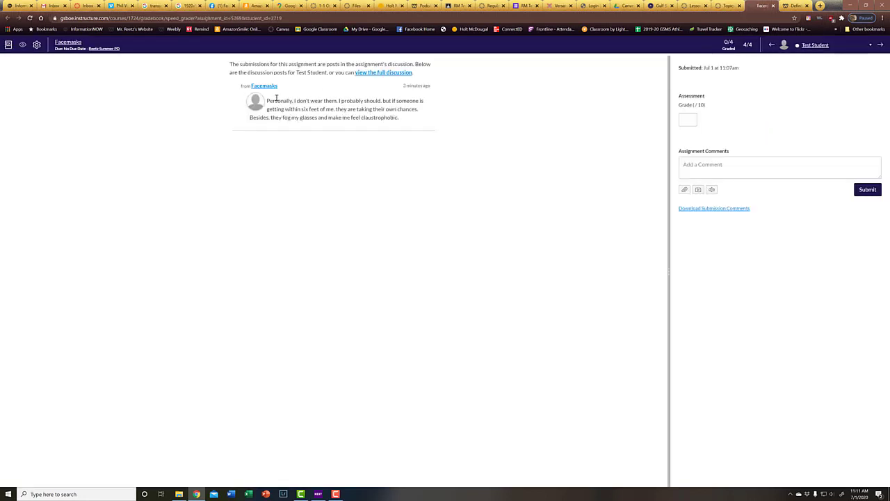
Step: Read the Test Student's Facemasks post and enter a grade of 10 for it
click(275, 98)
drag(276, 98, 337, 110)
click(337, 110)
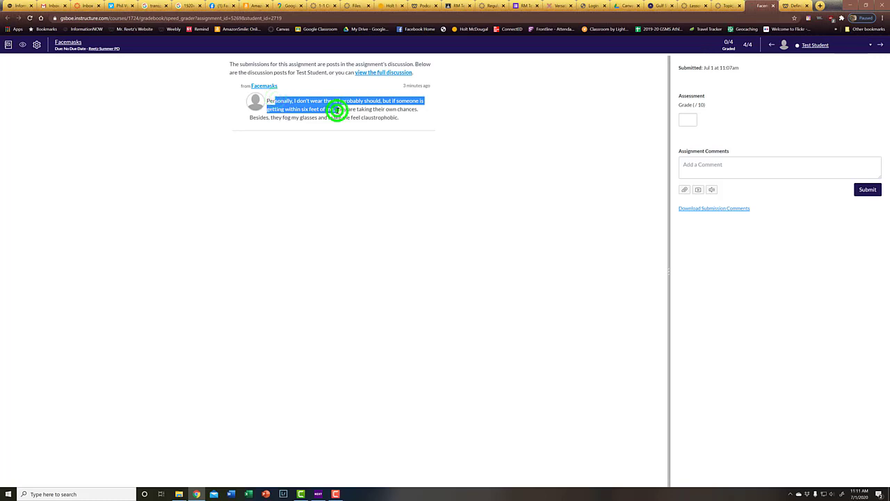
click(686, 122)
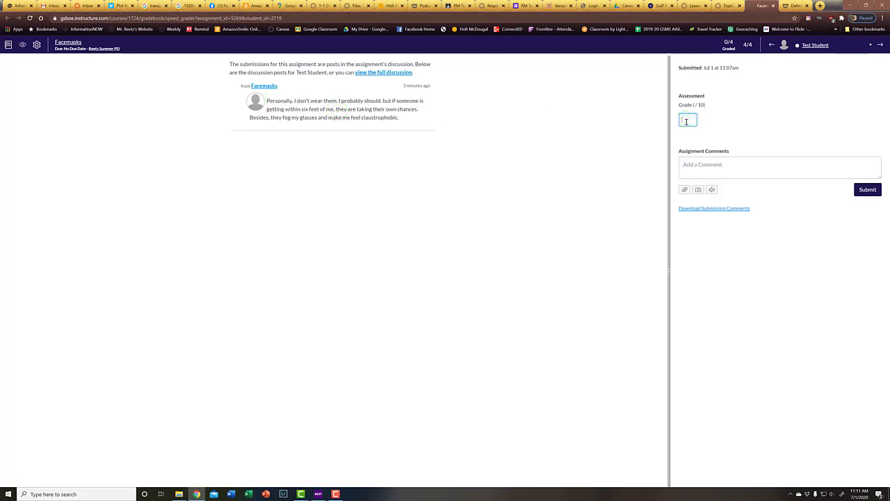
text(10)
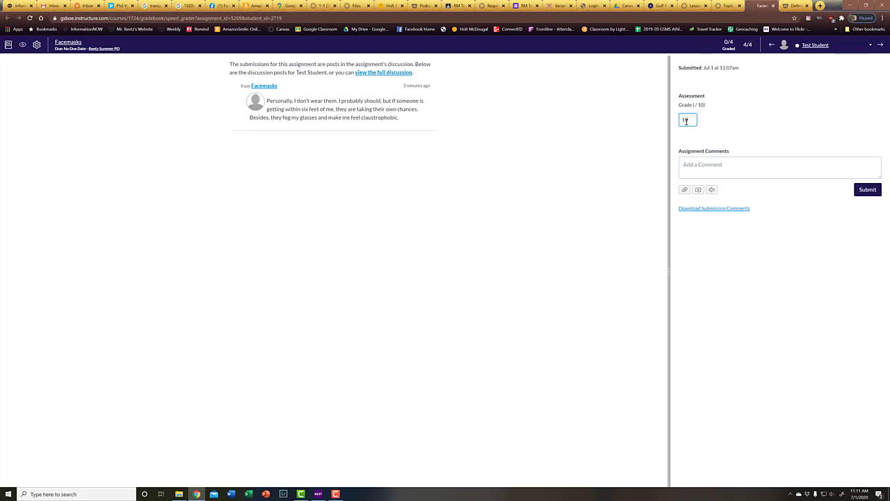
click(711, 171)
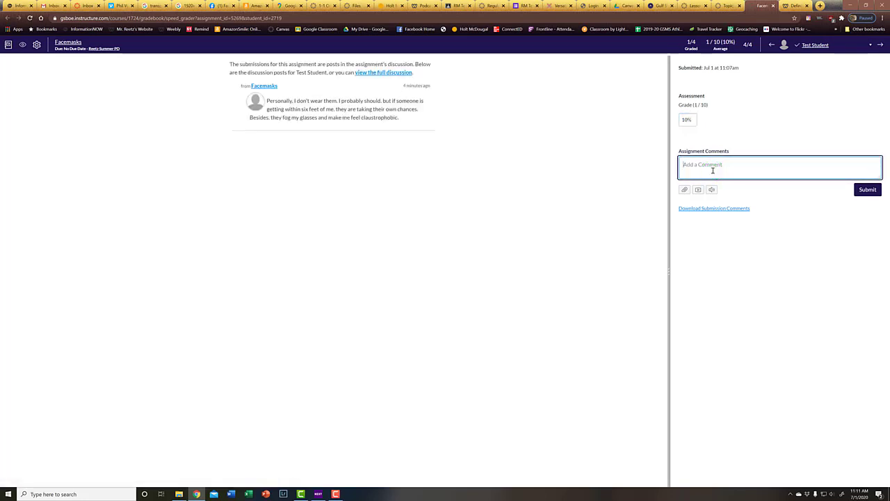
Step: Write the assignment comment "You are a horrible person for putting others at risk."
text(You are a horrible p)
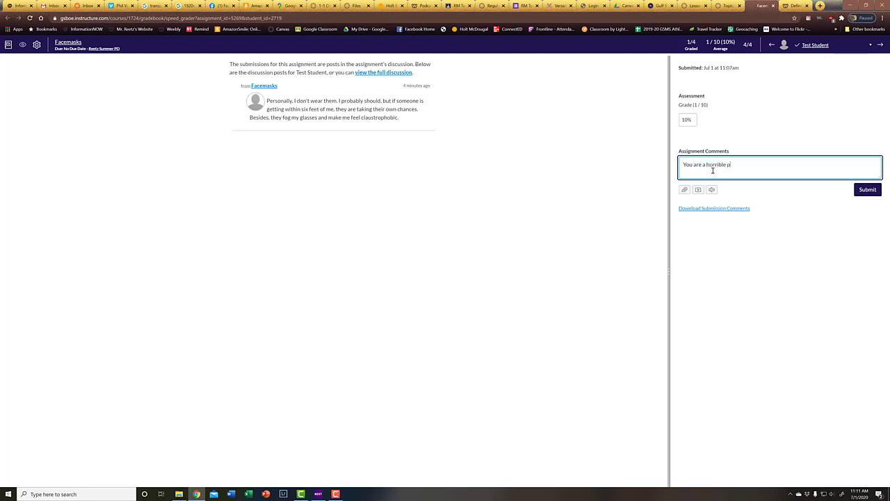
text(erson for putt)
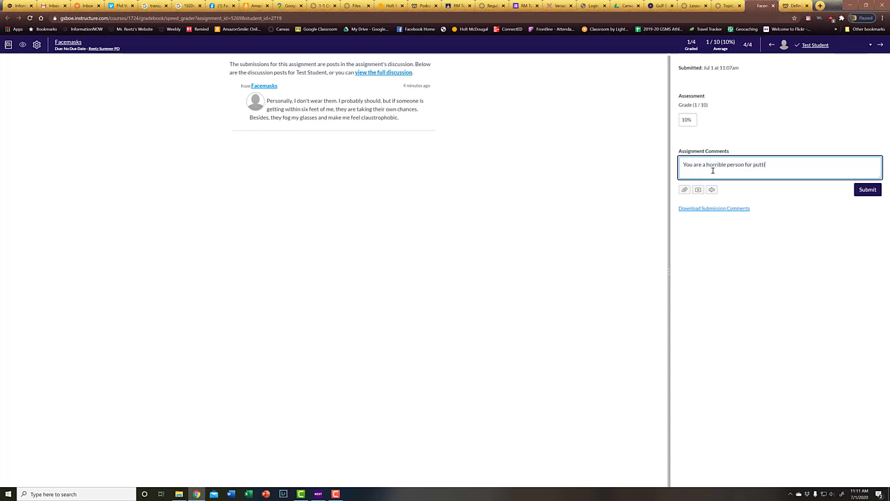
text(ing on)
key(BackSpace)
key(BackSpace)
key(BackSpace)
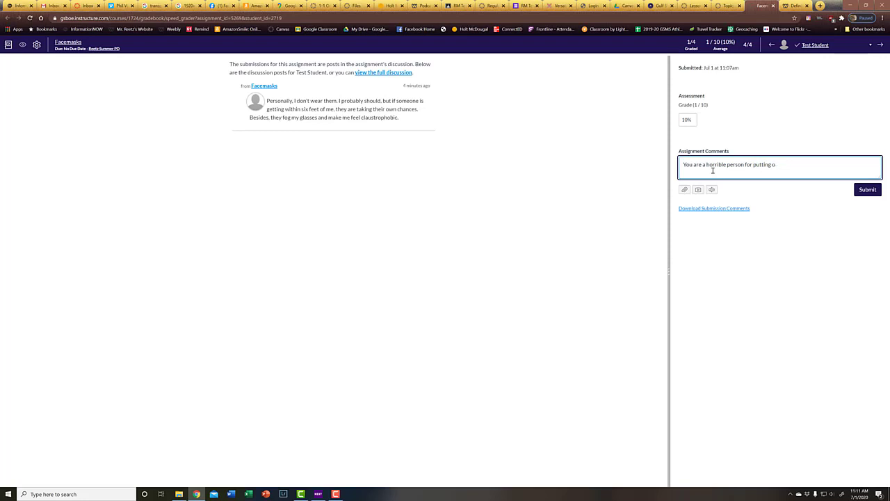
text(k.)
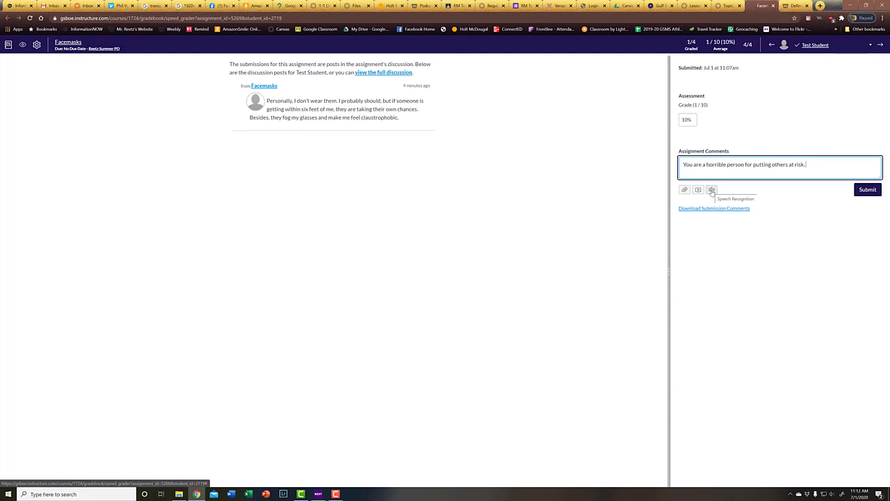
Step: Try adding a sentence to the assignment comment by dictating it with Speech Recognition
click(711, 191)
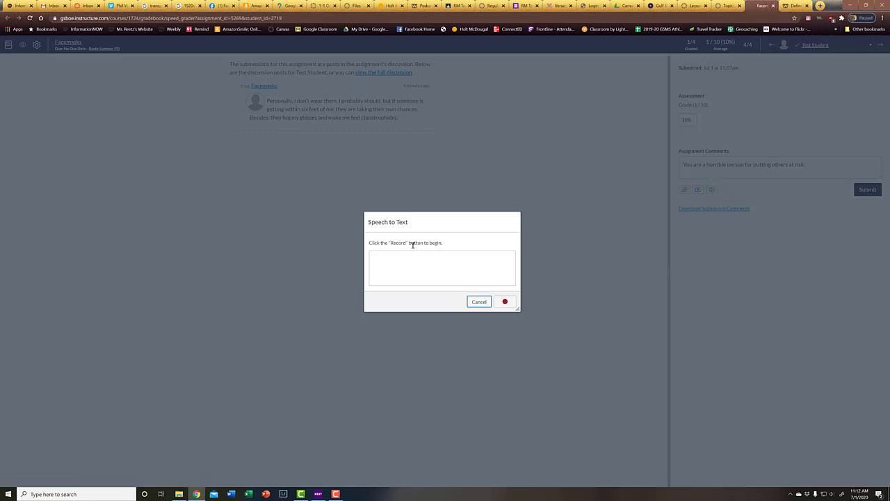
click(505, 303)
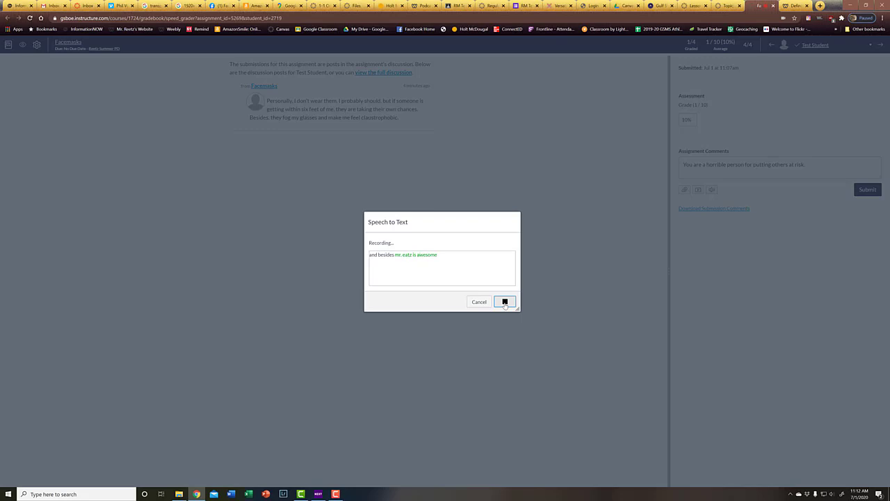
click(504, 301)
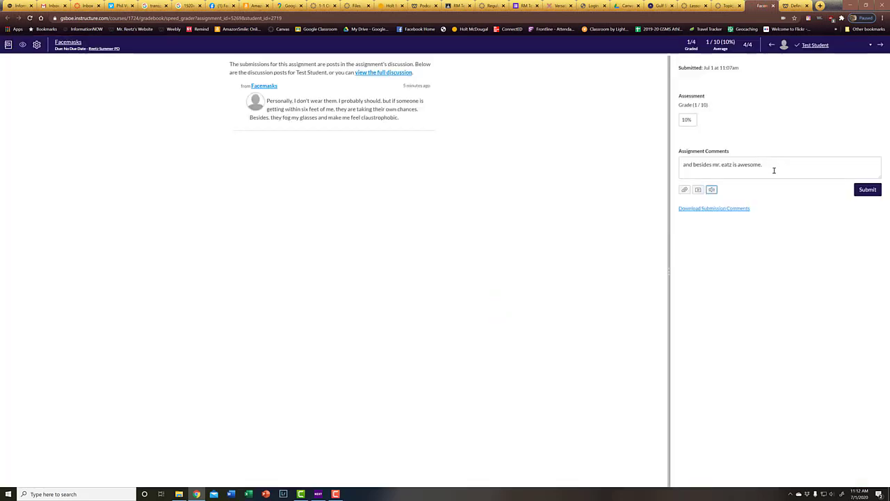
Step: Replace the dictated comment with "You are a horrible person." and submit it
drag(783, 165, 666, 165)
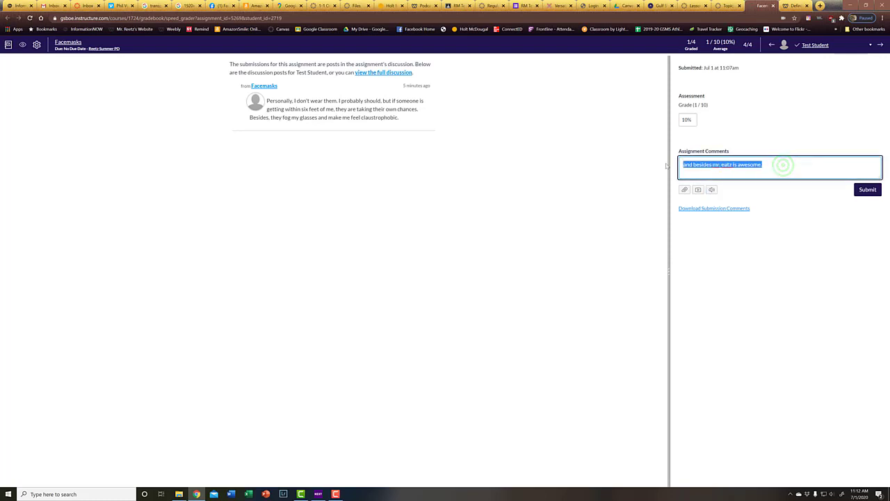
text(You)
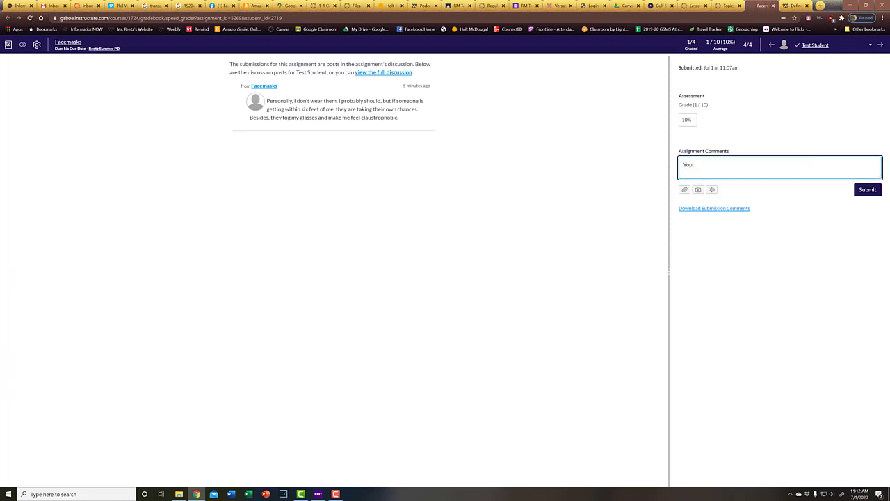
text( are a horrible person.)
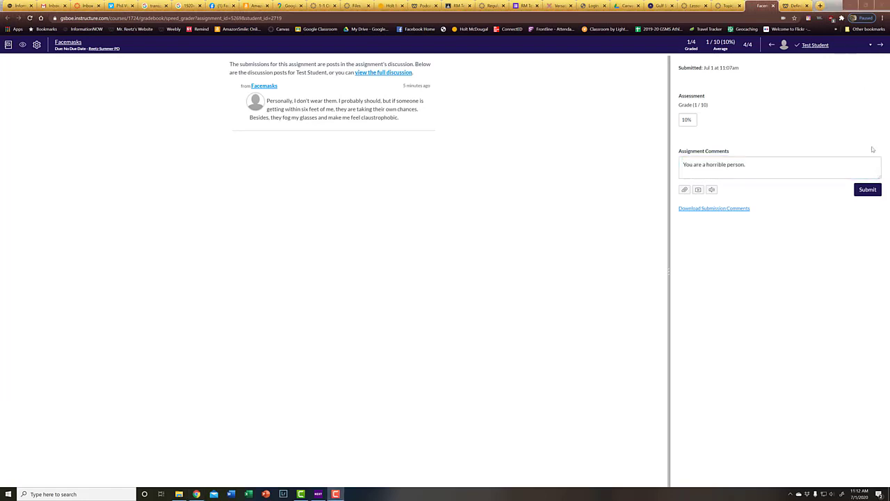
click(868, 190)
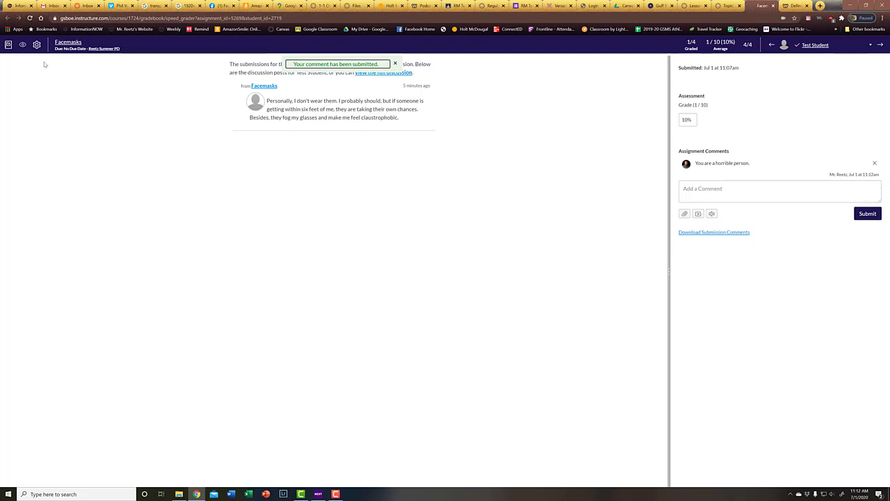
Step: Open the course gradebook from the Facemasks discussion and check the Test Student's Facemasks grade details and comments
click(724, 5)
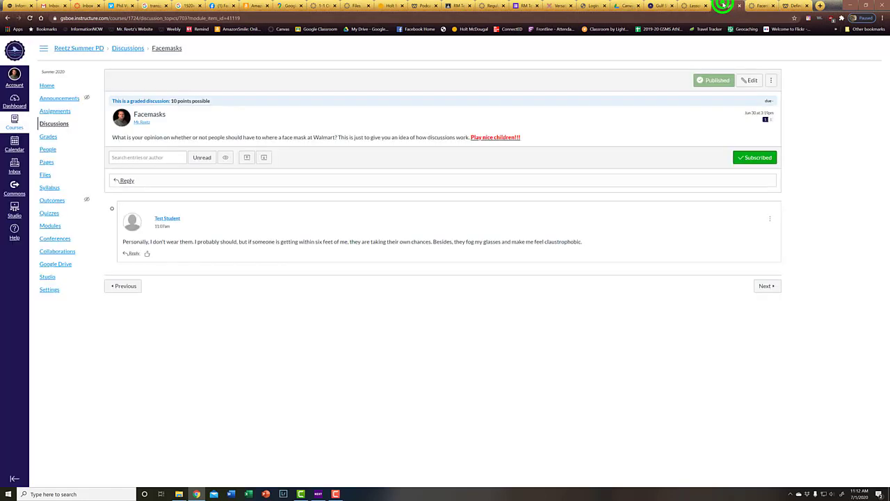
click(767, 5)
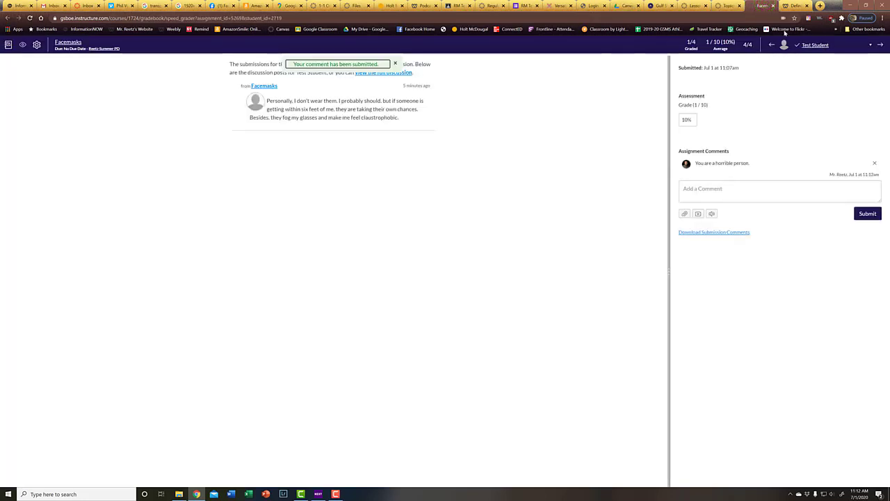
click(726, 6)
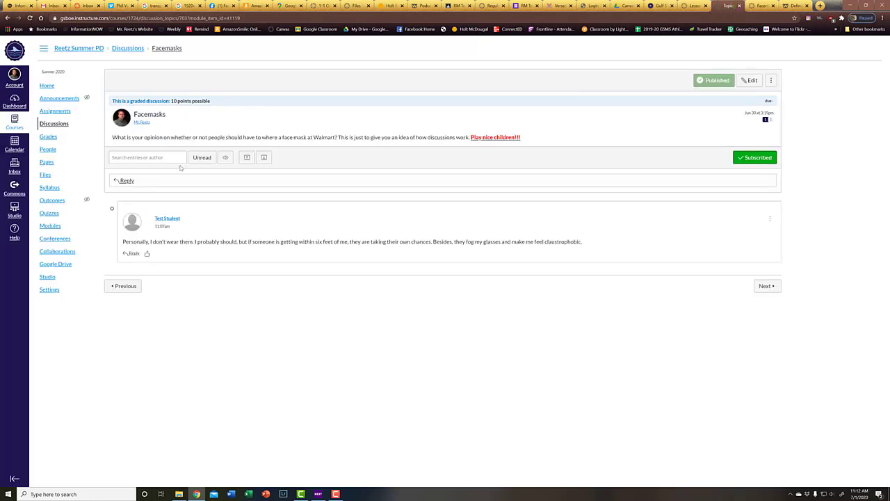
click(48, 137)
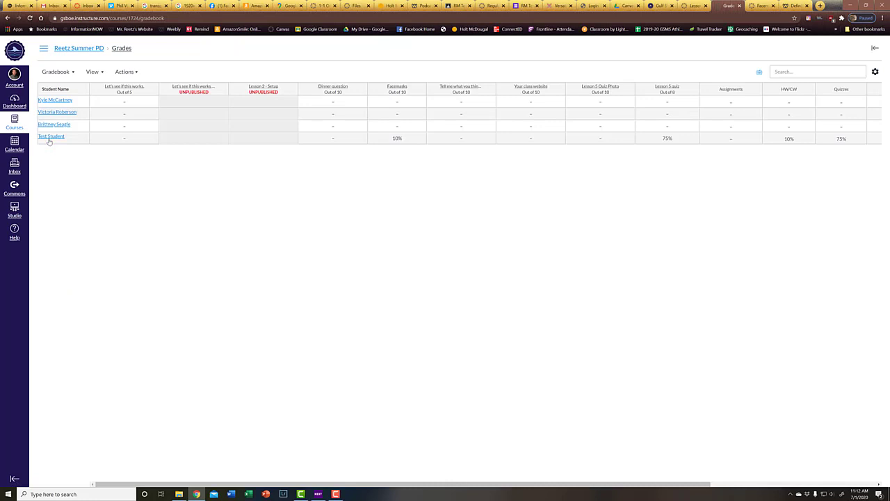
click(397, 137)
click(420, 139)
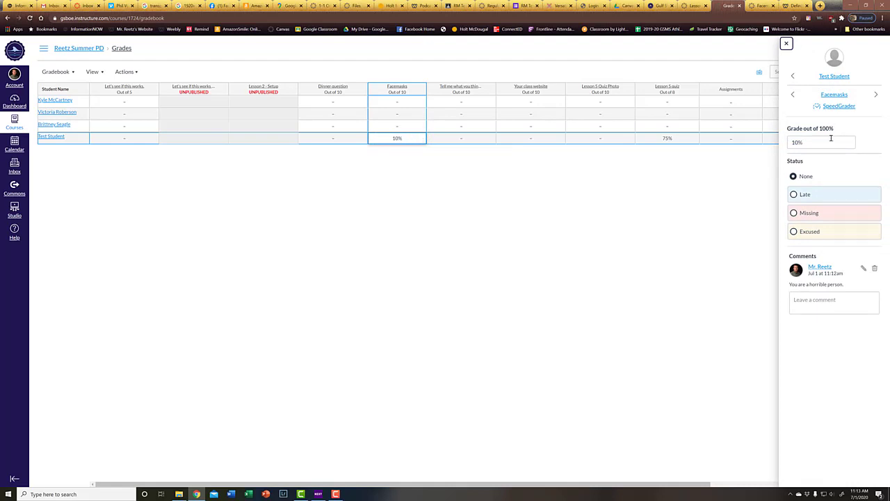
click(395, 137)
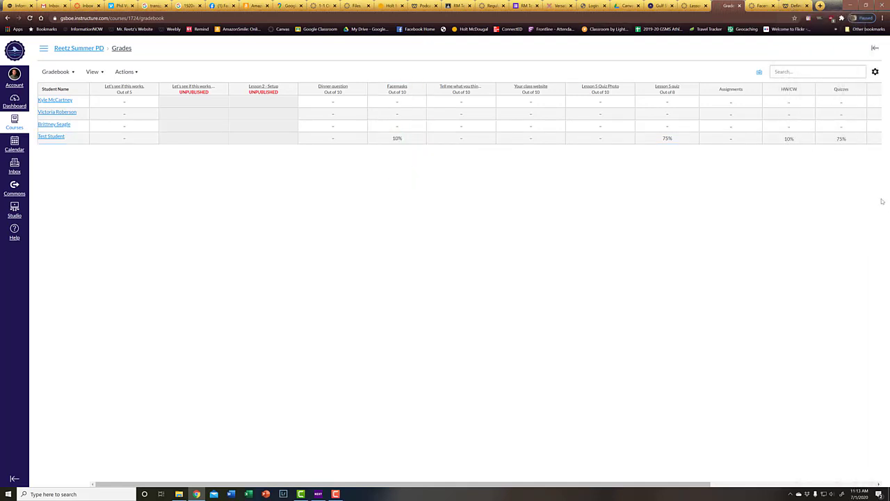
Step: Close the Facemasks SpeedGrader page and return to the Lesson 5 Quiz Photo assignment
click(694, 6)
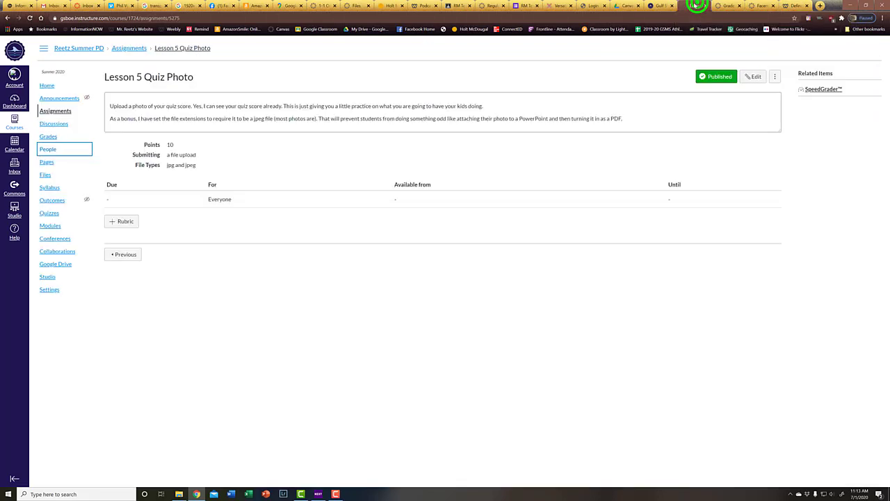
click(772, 6)
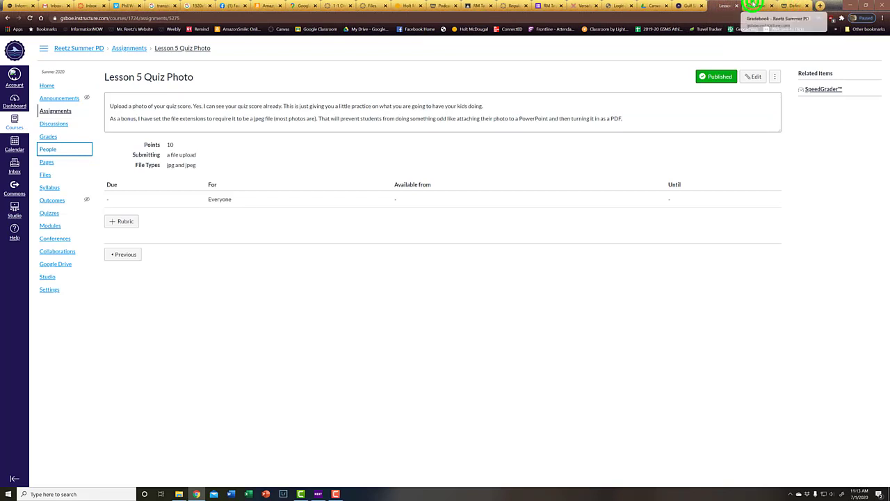
click(756, 5)
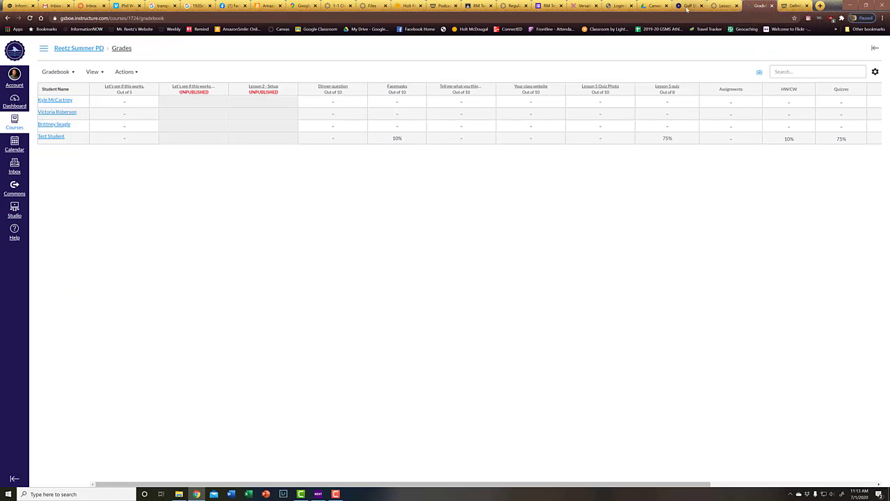
click(726, 6)
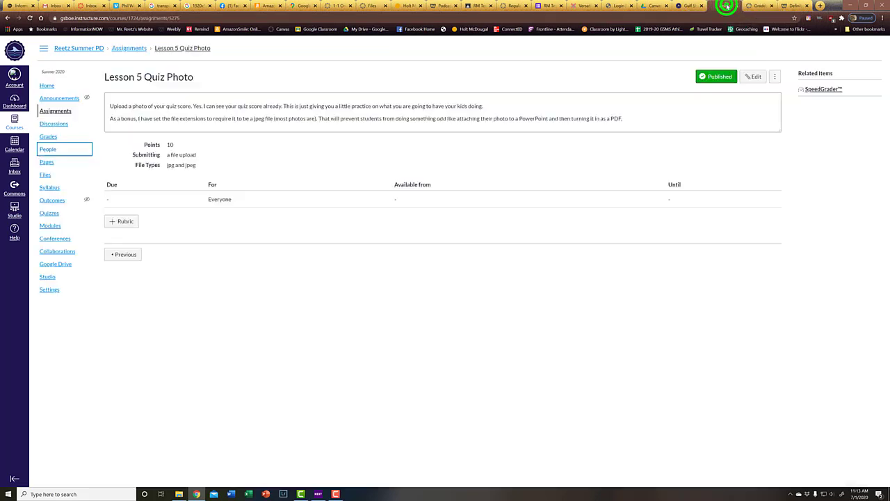
Step: Open SpeedGrader for Lesson 5 Quiz Photo, look through each student's submission, and close SpeedGrader
click(815, 89)
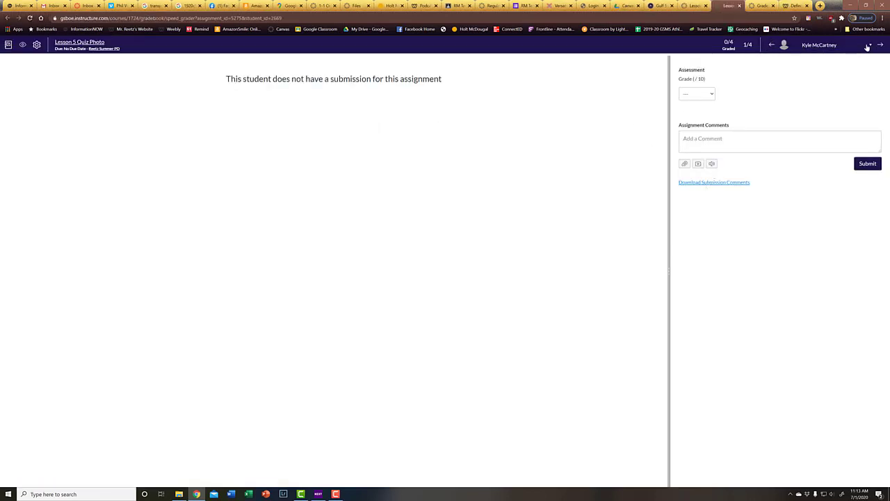
click(770, 44)
click(771, 44)
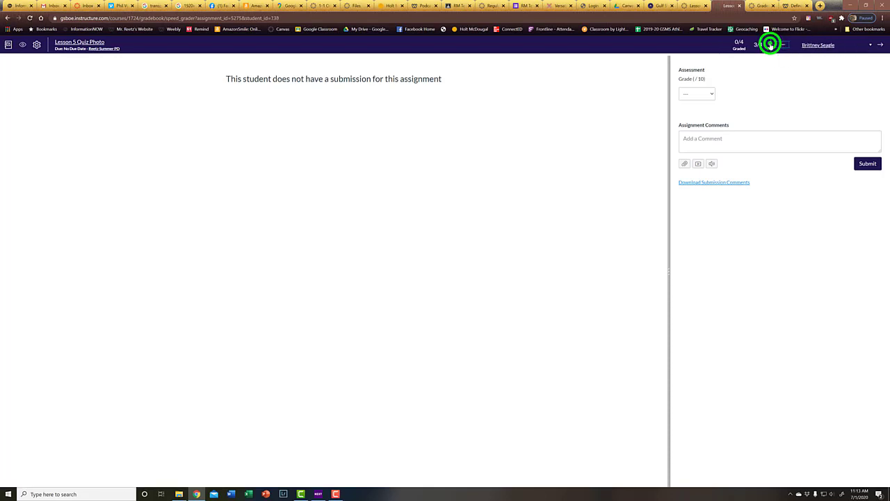
click(879, 44)
click(879, 44)
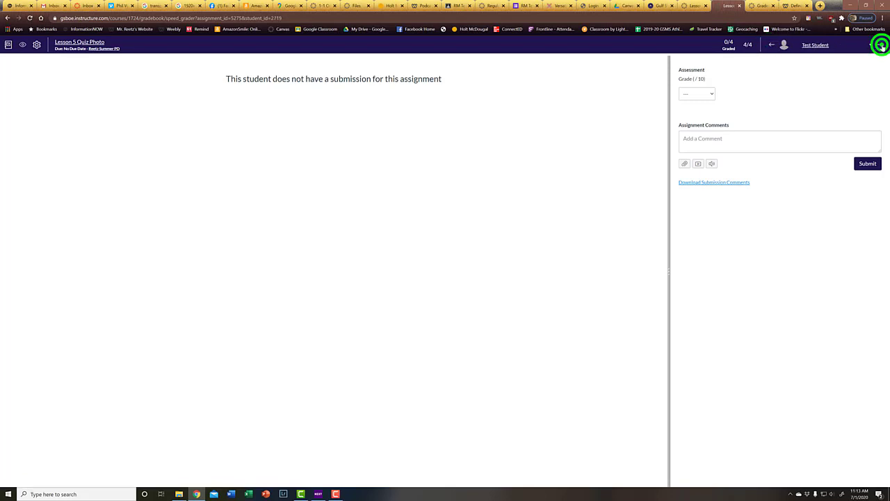
click(879, 44)
click(879, 45)
click(880, 44)
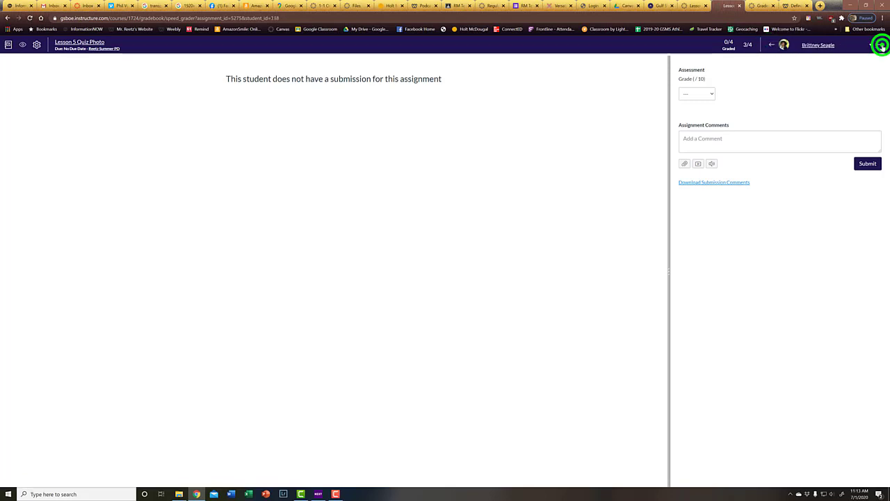
click(880, 44)
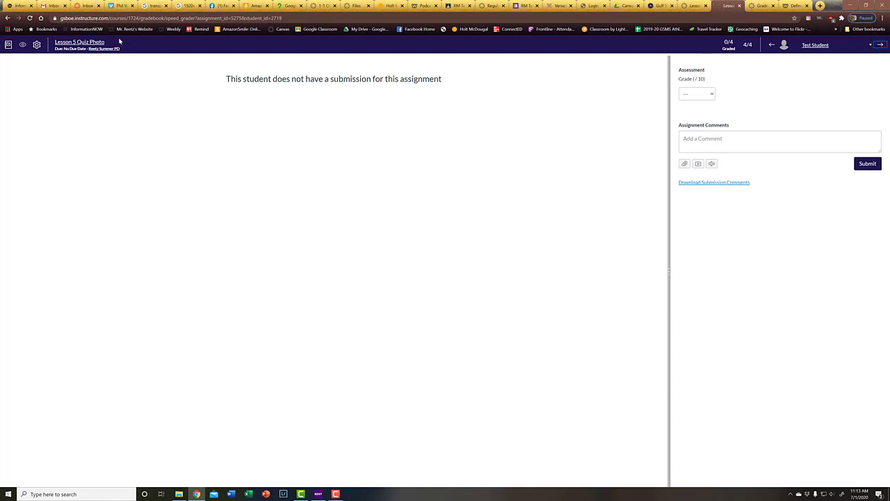
click(739, 5)
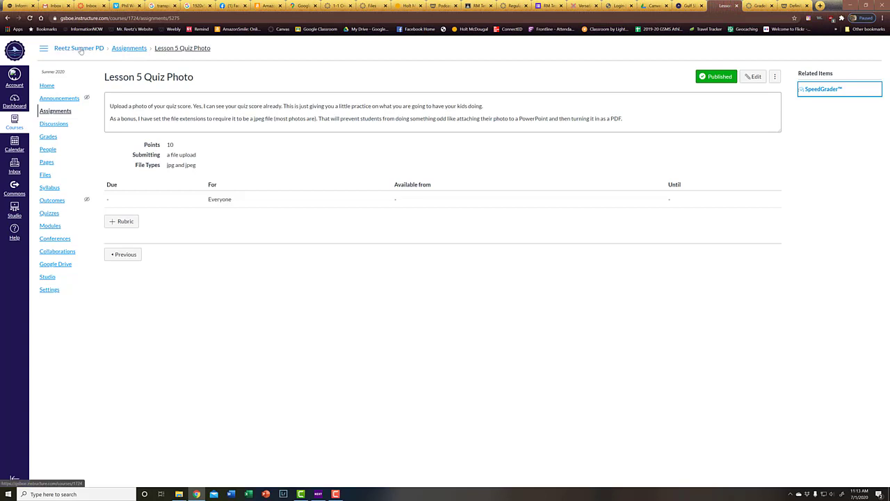
Step: Open the Facemasks discussion from the course's assignment list and launch SpeedGrader for it
click(126, 49)
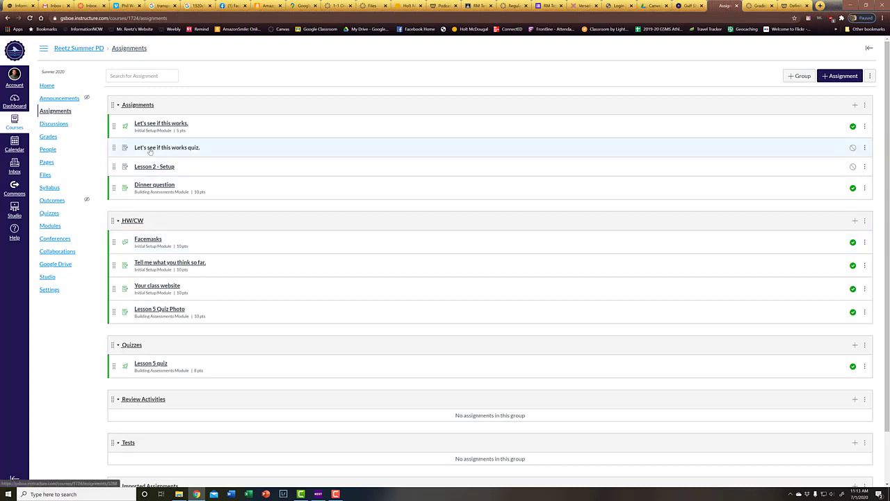
click(155, 239)
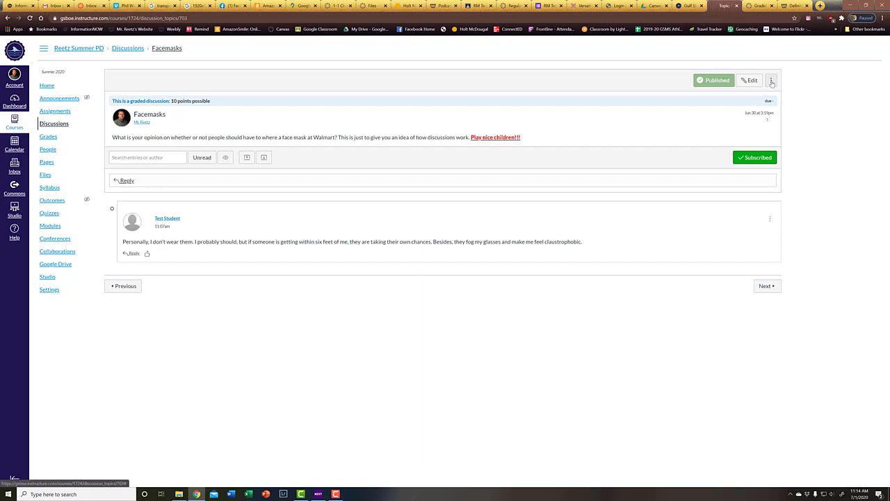
click(771, 81)
click(767, 125)
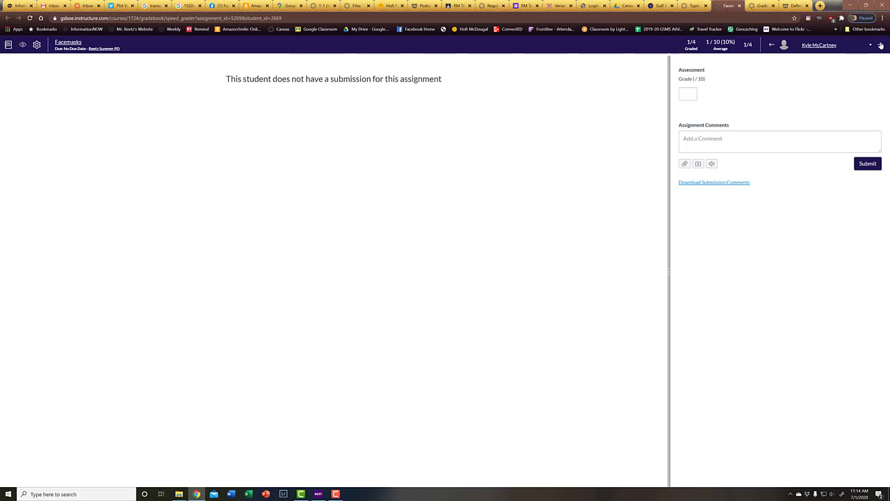
Step: Go to the Test Student's Facemasks submission and set its grade to 100%
click(879, 45)
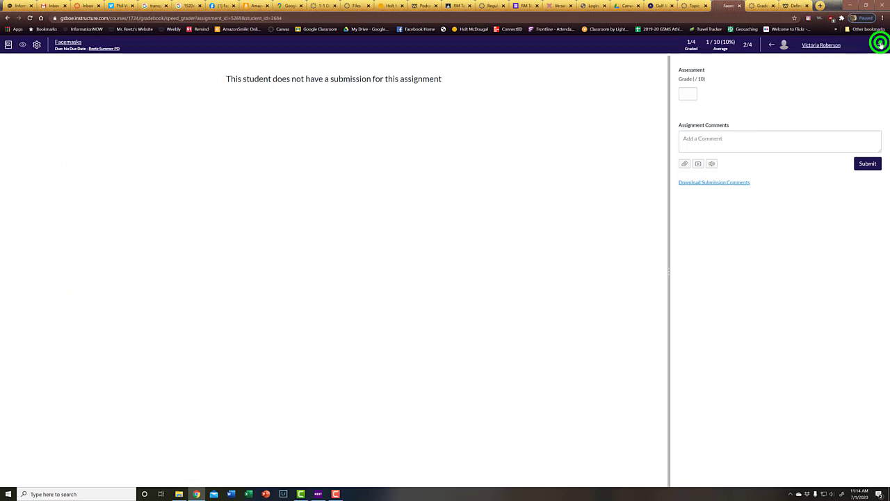
click(880, 43)
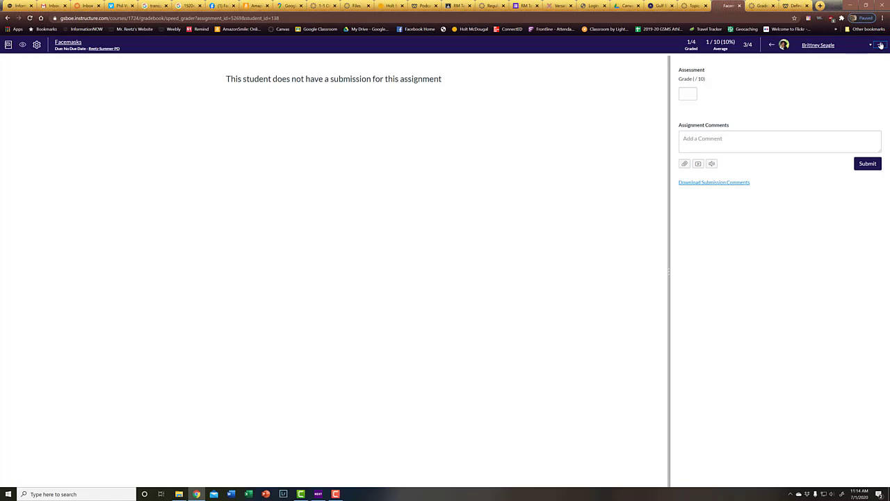
click(879, 45)
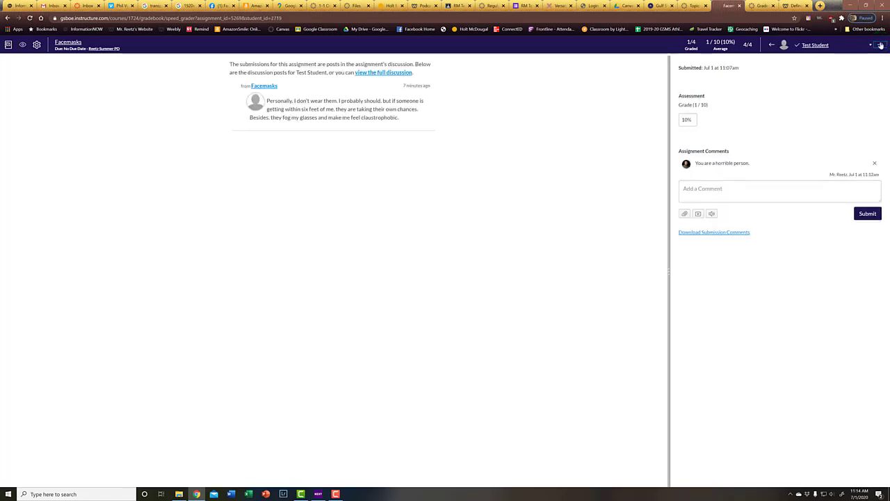
click(691, 119)
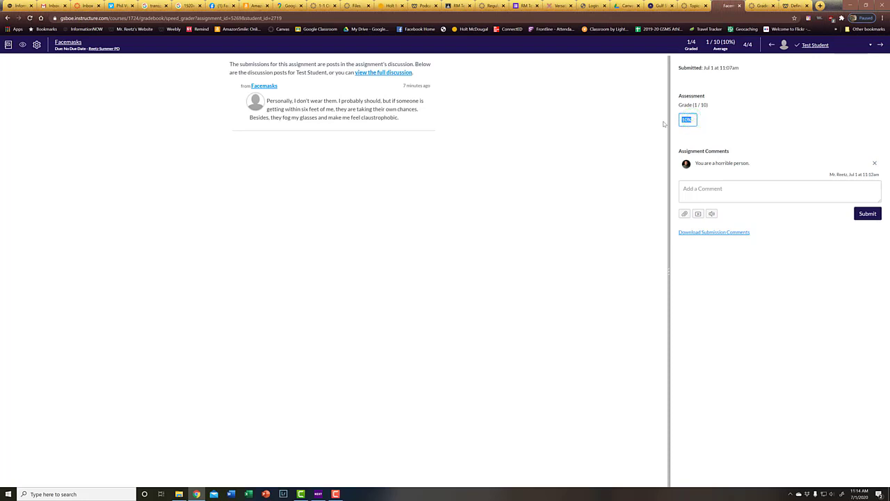
text(100)
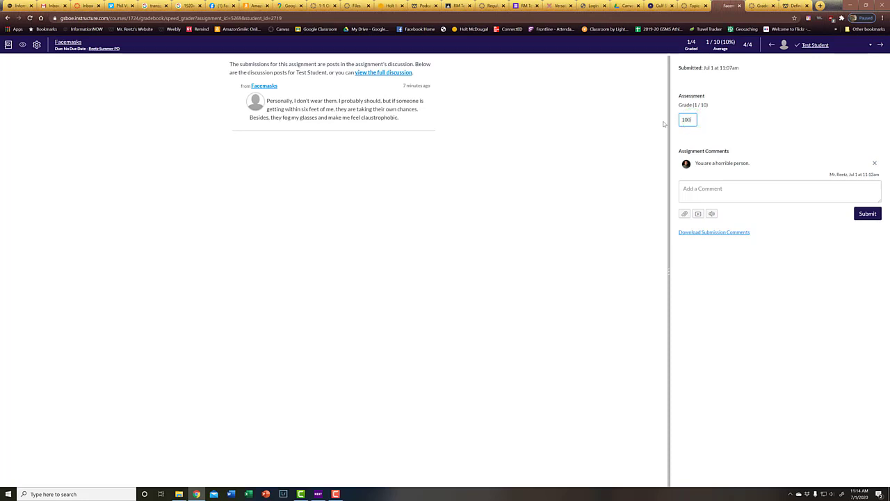
key(Return)
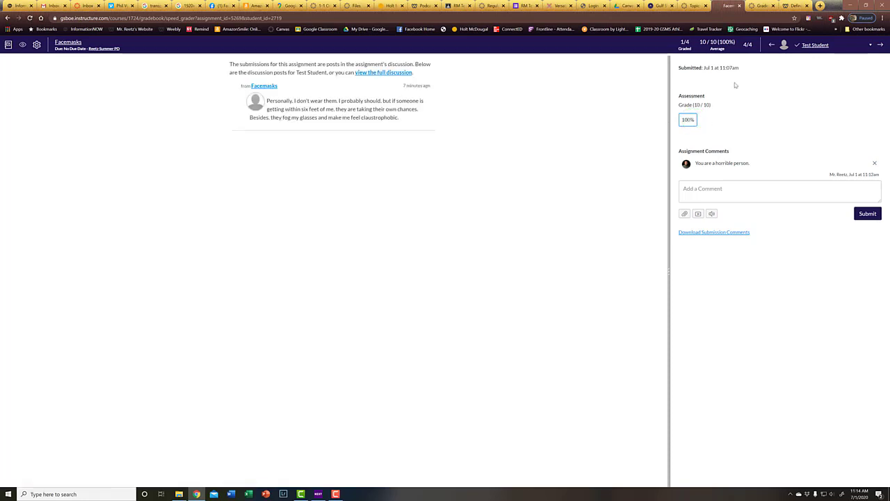
Step: Return to the course gradebook and reload it to check the Test Student's Facemasks grade
click(759, 6)
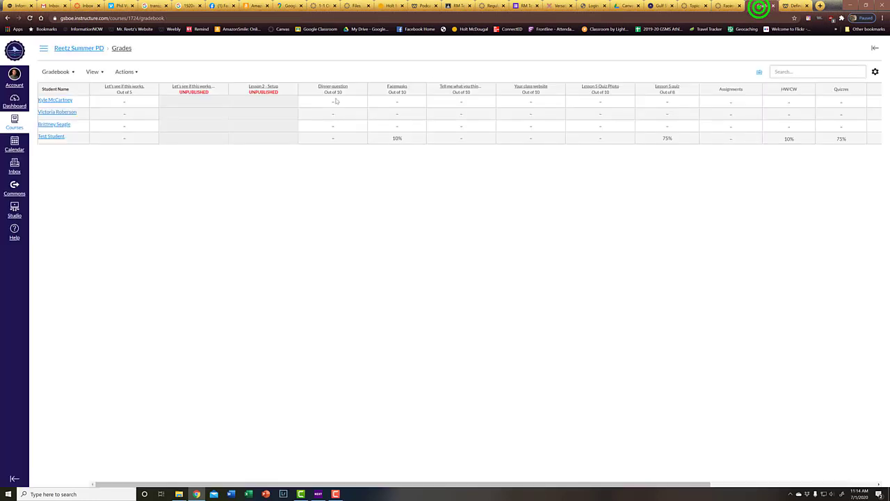
click(30, 18)
click(726, 5)
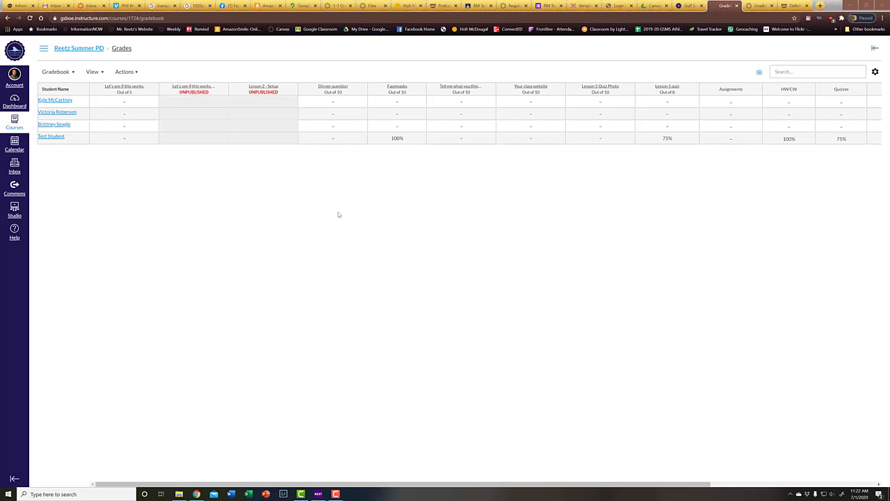
Step: Examine the gradebook's options for arranging columns, switching views, and importing or exporting grades
click(93, 72)
mouse_move(95, 93)
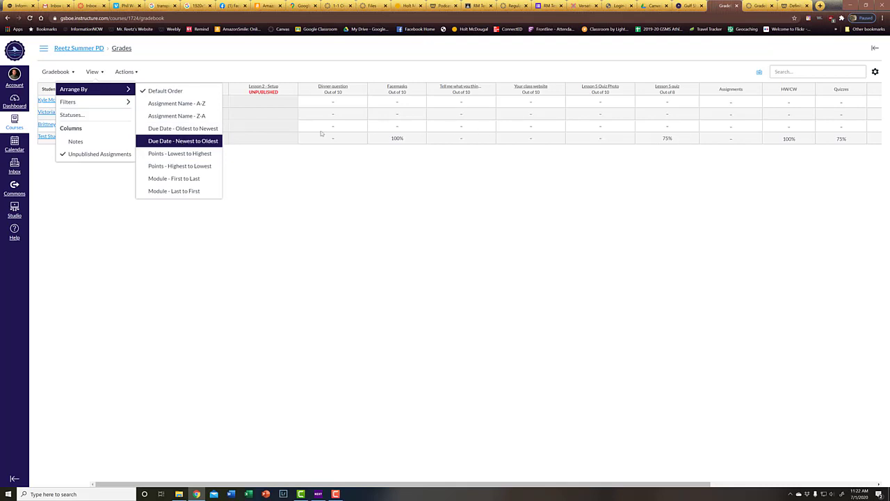
click(490, 241)
click(93, 71)
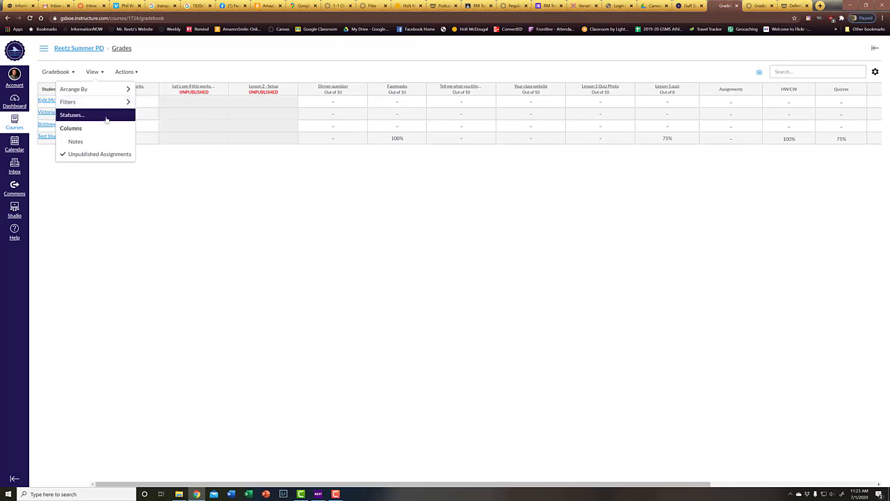
click(73, 71)
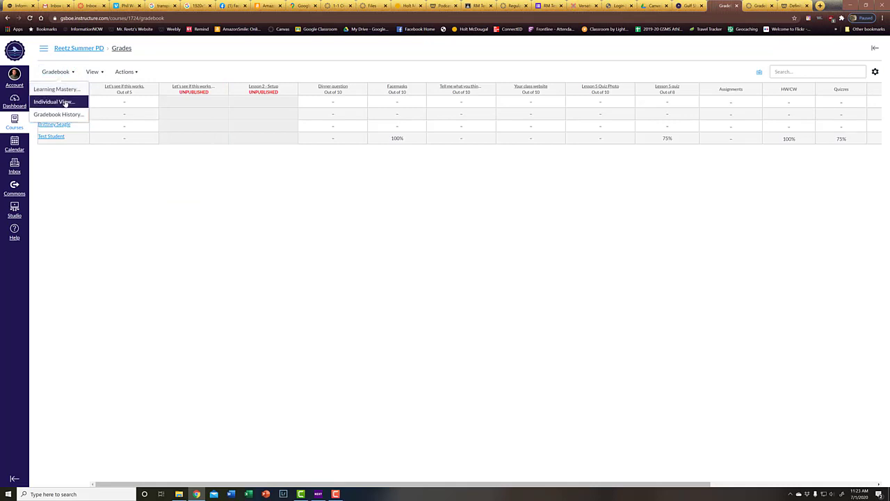
click(135, 71)
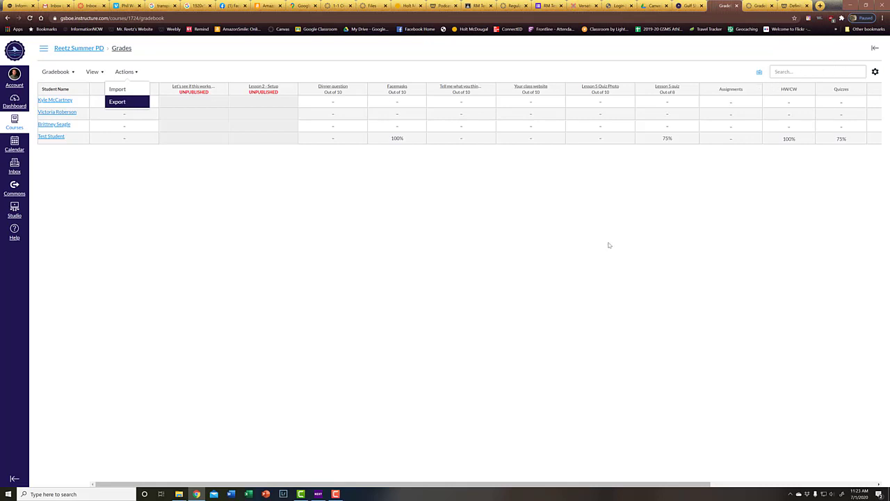
click(499, 249)
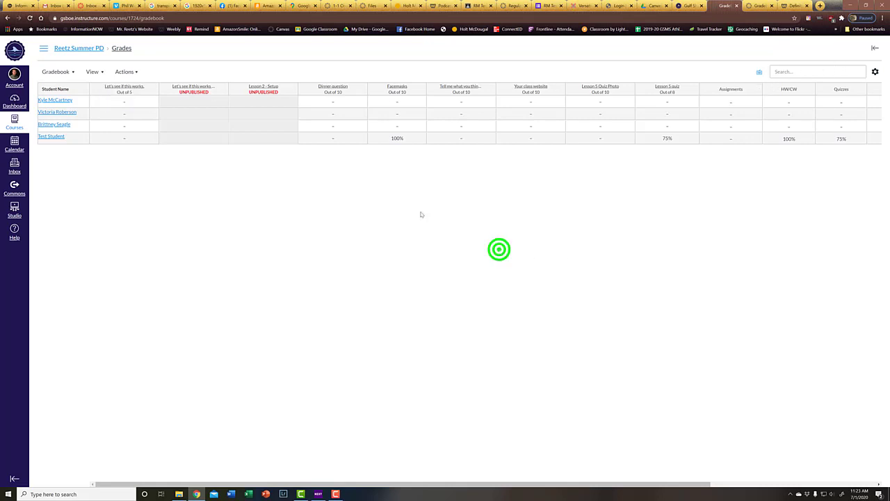
Step: Arrange the gradebook columns by module, from last to first
click(97, 72)
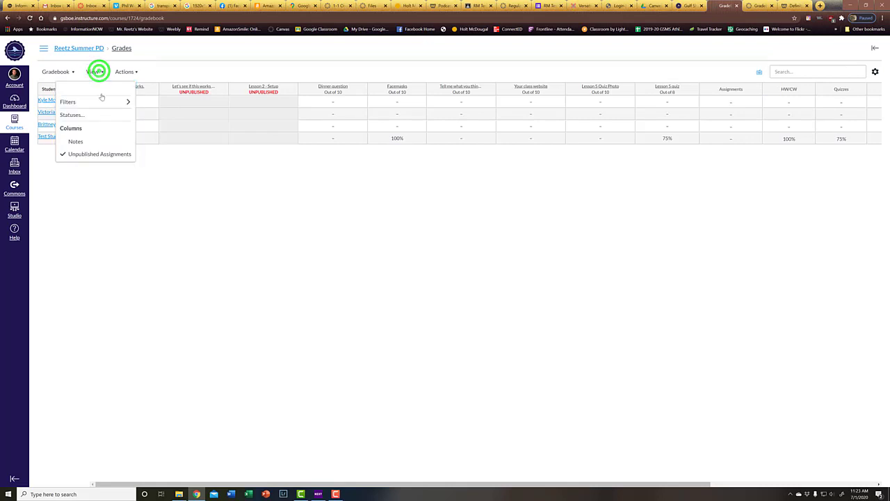
mouse_move(129, 94)
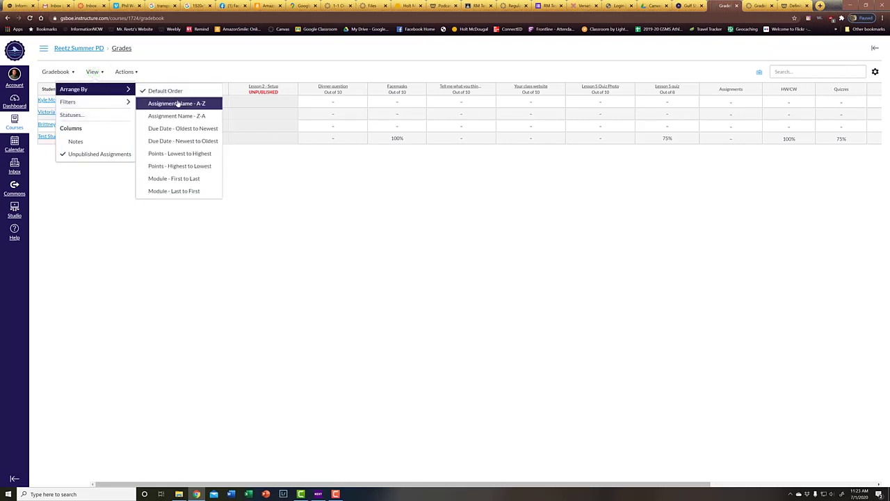
click(174, 190)
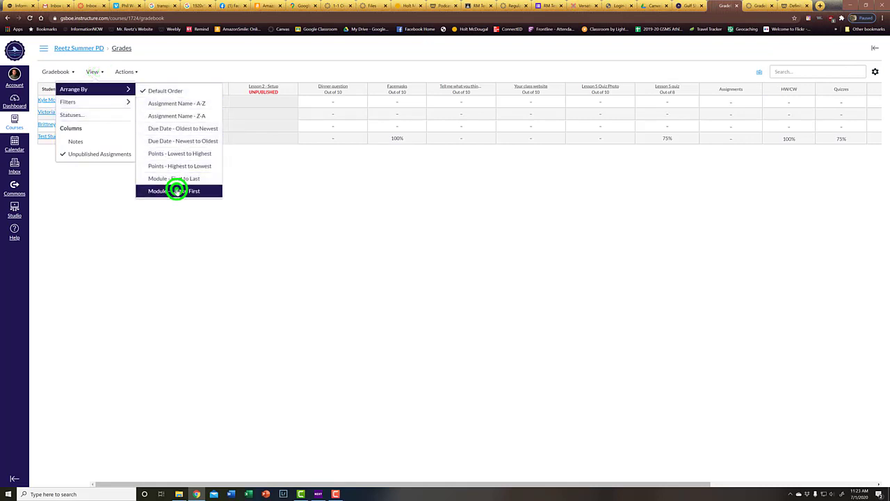